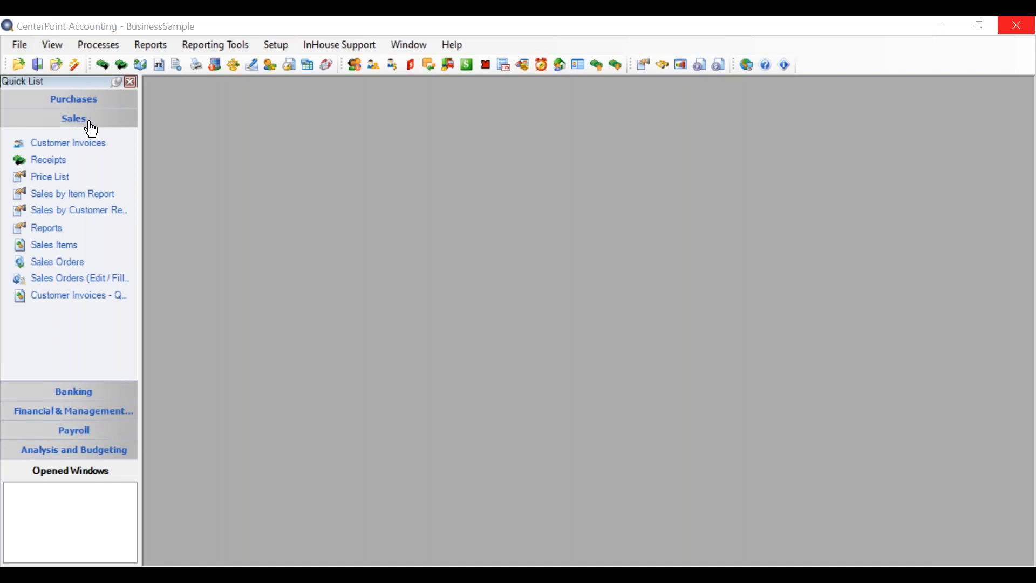
Start a new standard sales order and choose Red Wing Bike Club as the customer by searching for "red".
{"action": "left_click", "coordinate": [78, 263]}
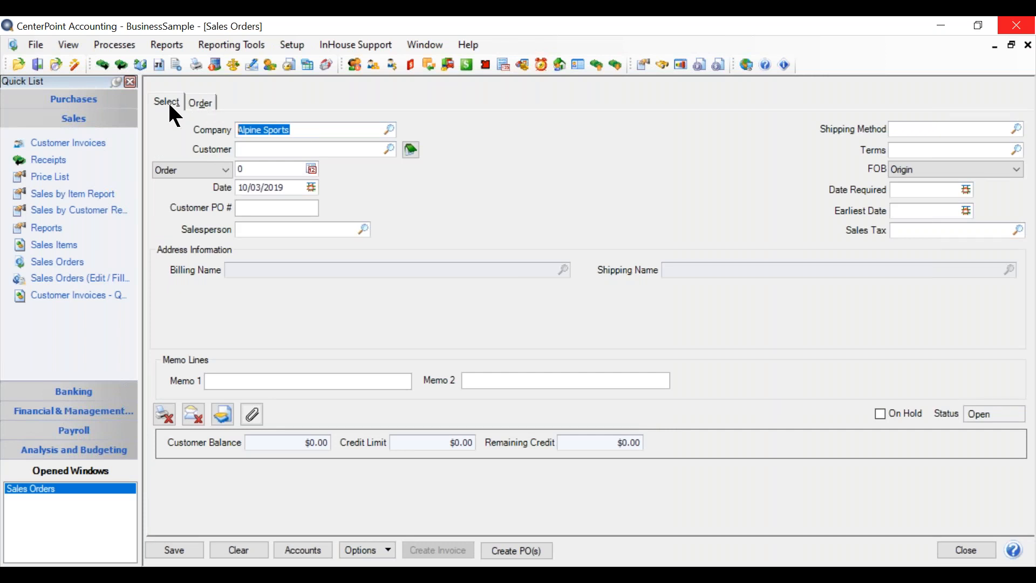
{"action": "left_click", "coordinate": [247, 145]}
{"action": "type", "text": "red"}
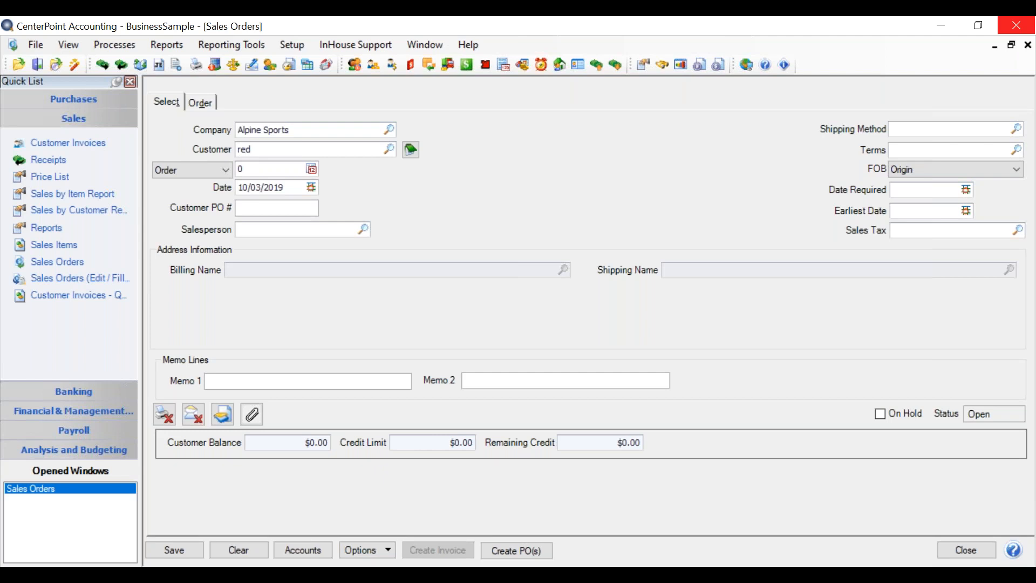
{"action": "key", "text": "Tab"}
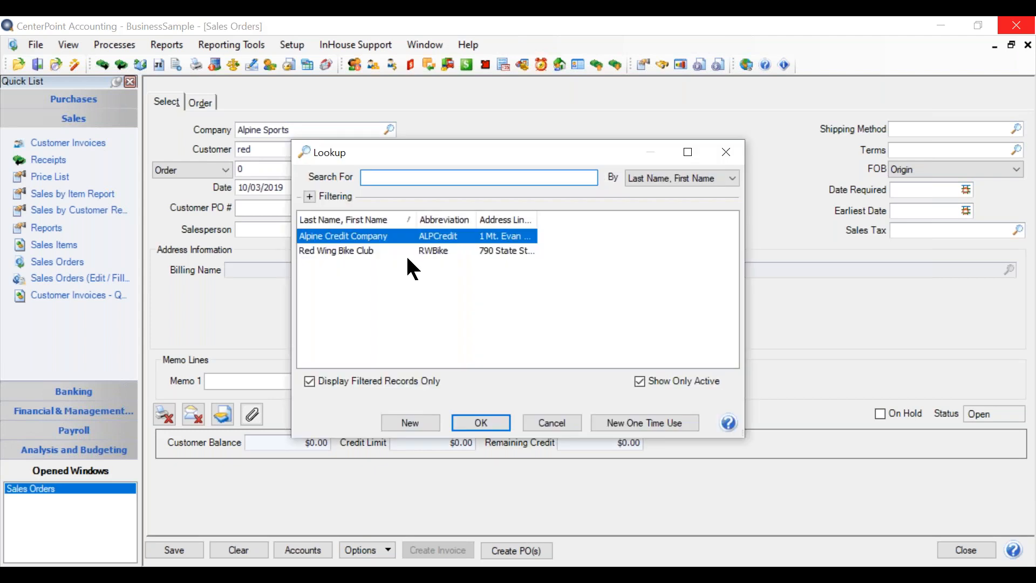
{"action": "double_click", "coordinate": [407, 253]}
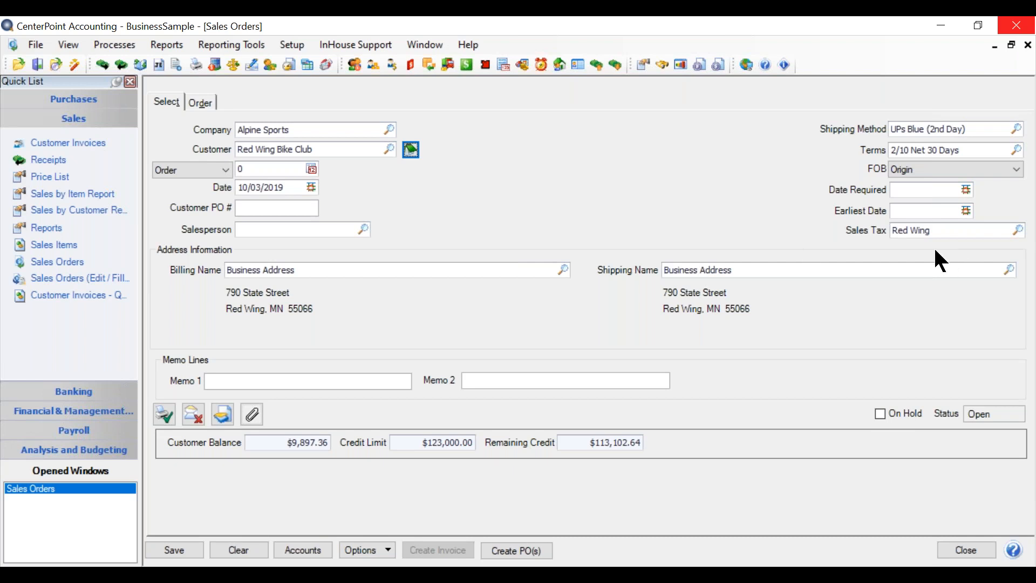
View the sales order's line-item page, return to its selection page and close the order without saving.
{"action": "left_click", "coordinate": [198, 102]}
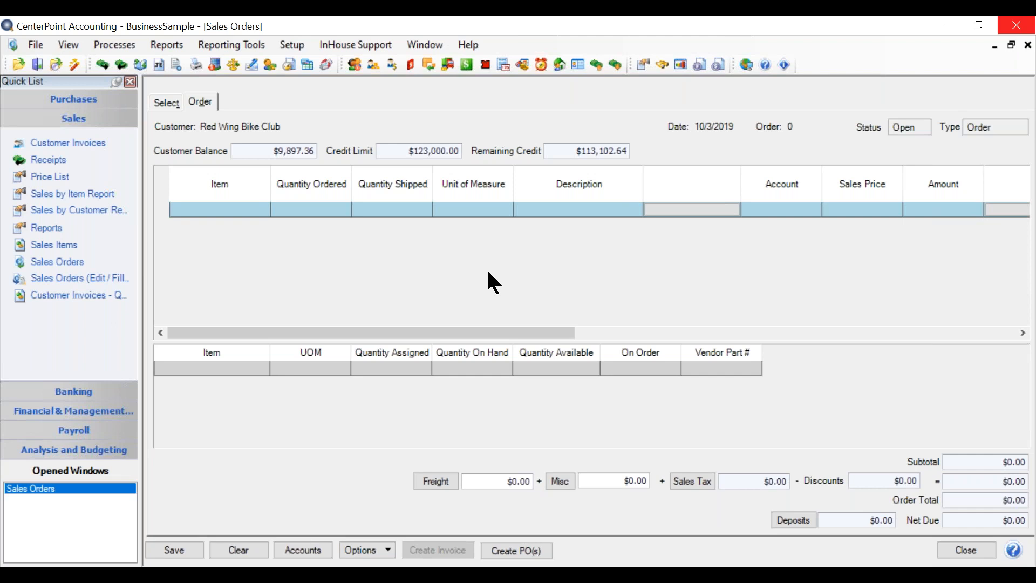
{"action": "left_click", "coordinate": [167, 103]}
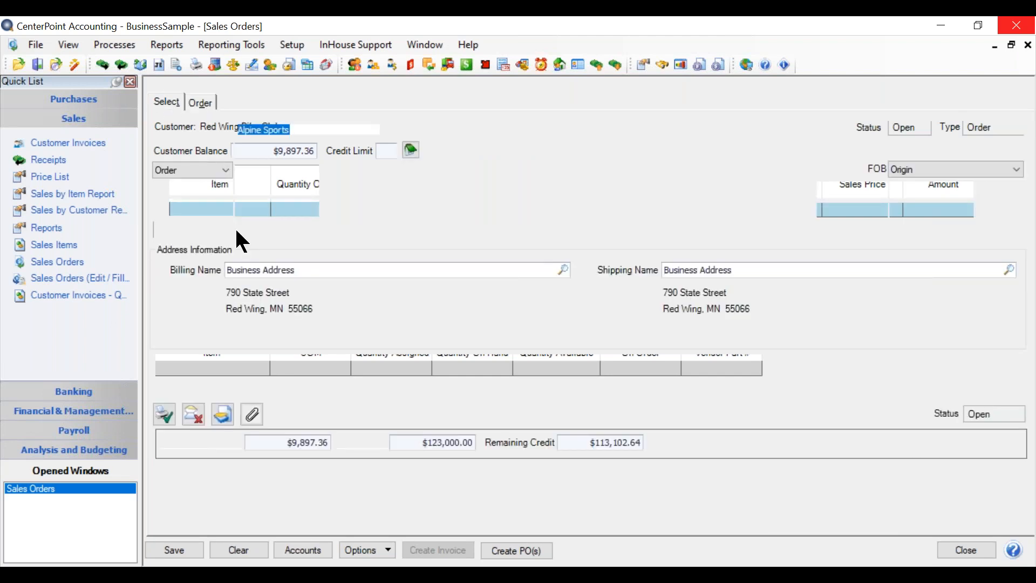
{"action": "left_click", "coordinate": [969, 550]}
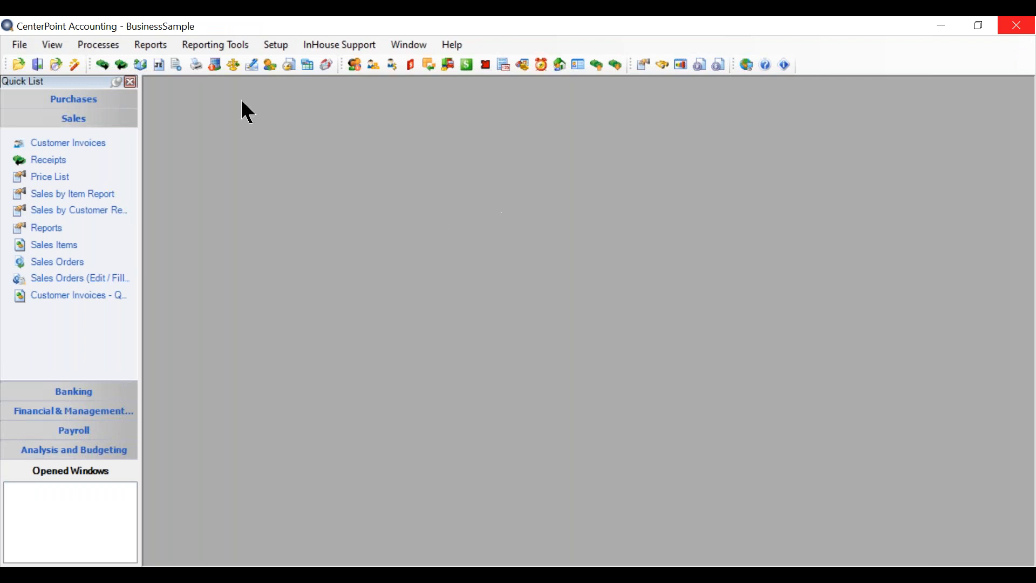
Open the Sales Orders - Quick Entry process.
{"action": "left_click", "coordinate": [97, 46]}
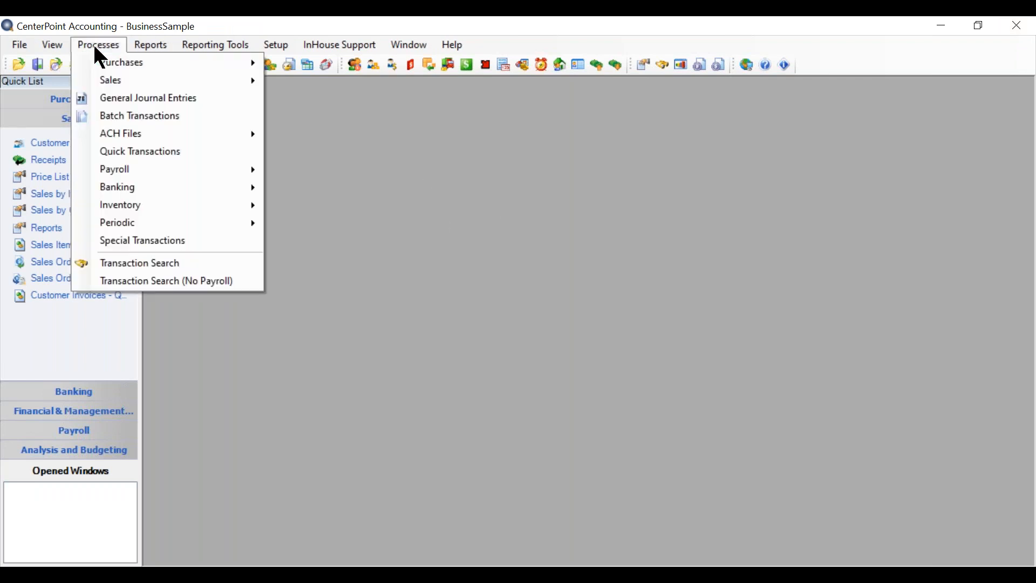
{"action": "mouse_move", "coordinate": [109, 81]}
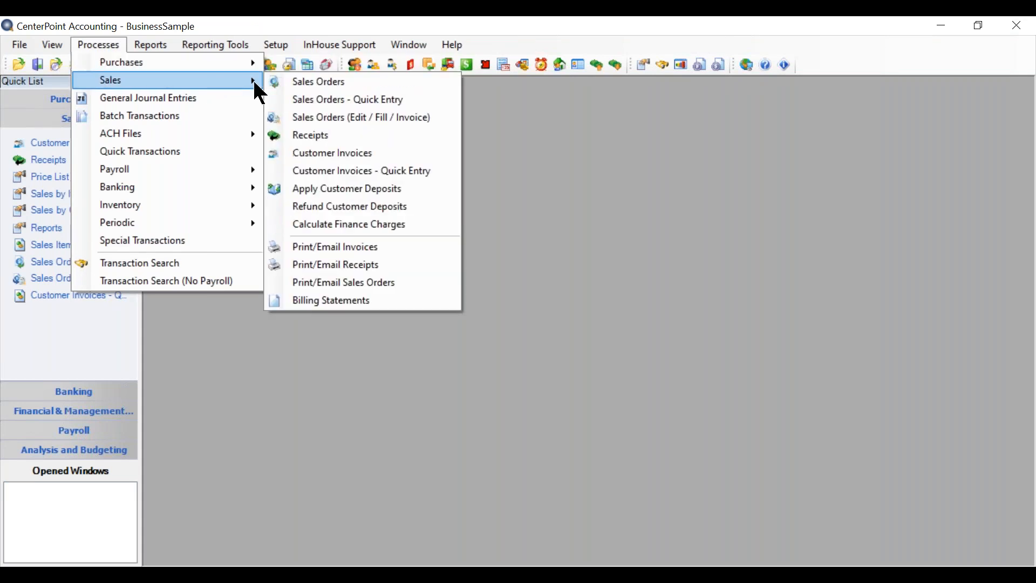
{"action": "left_click", "coordinate": [340, 100]}
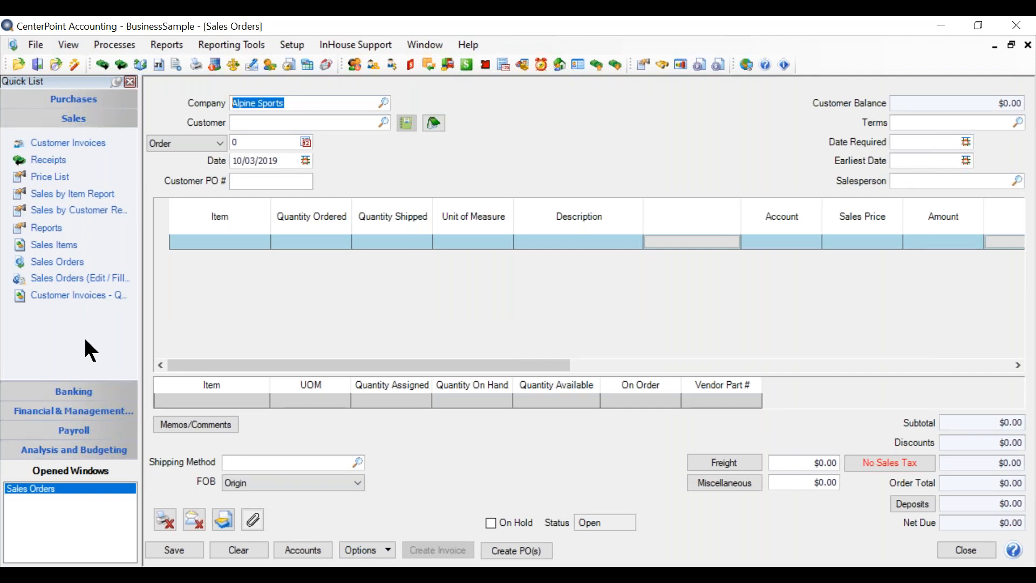
Add the Sales Orders - Quick Entry process to the Sales group of the Quick List.
{"action": "right_click", "coordinate": [97, 119]}
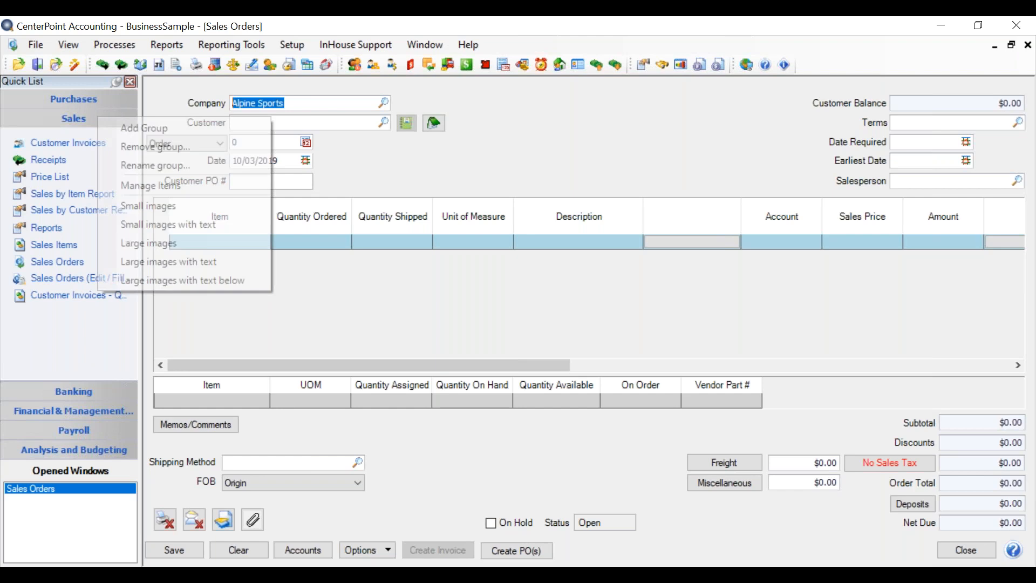
{"action": "left_click", "coordinate": [144, 185]}
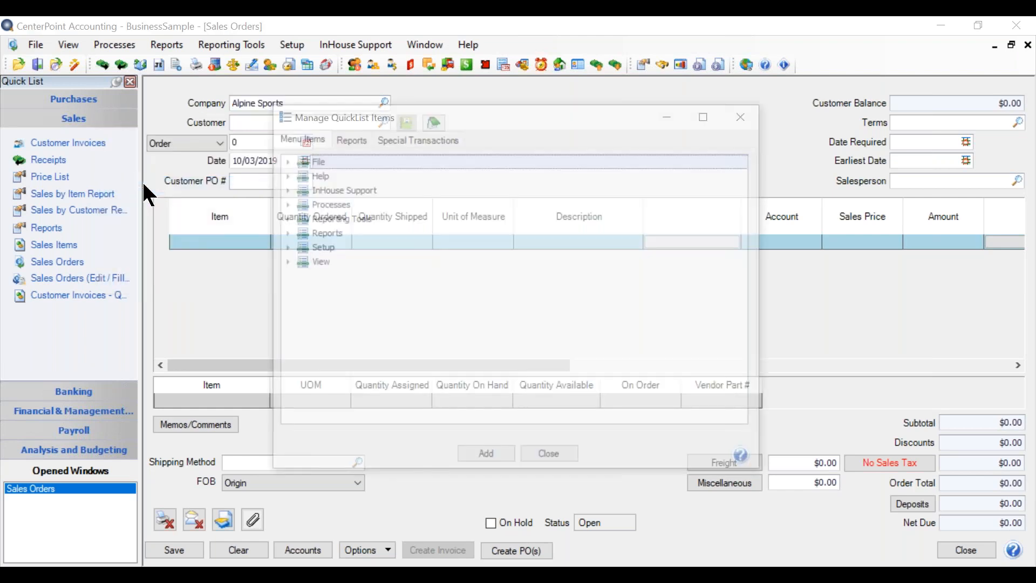
{"action": "left_click", "coordinate": [285, 205]}
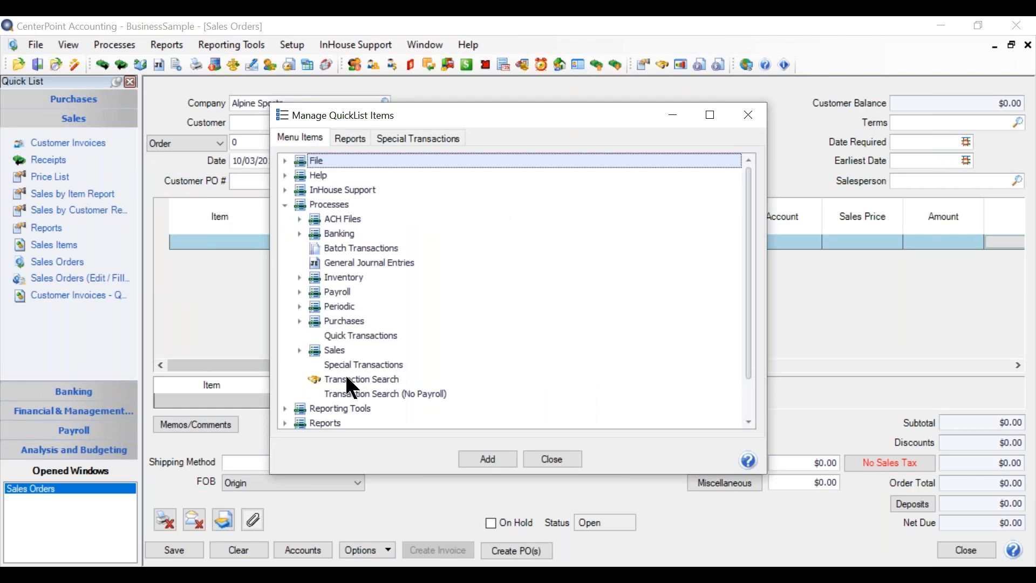
{"action": "left_click", "coordinate": [301, 350]}
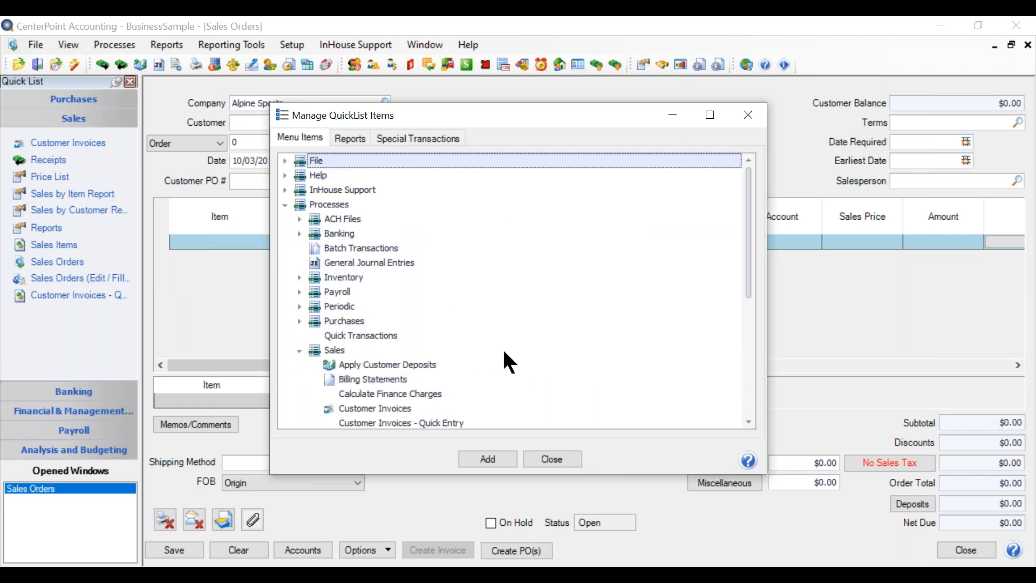
{"action": "left_click", "coordinate": [427, 379]}
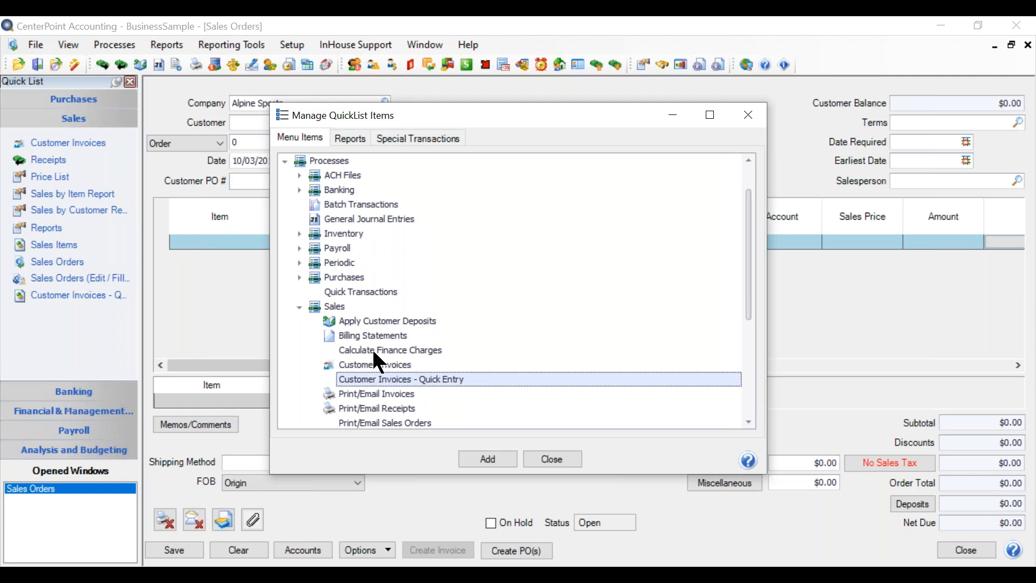
{"action": "scroll", "coordinate": [459, 352], "scroll_direction": "down", "scroll_amount": 2}
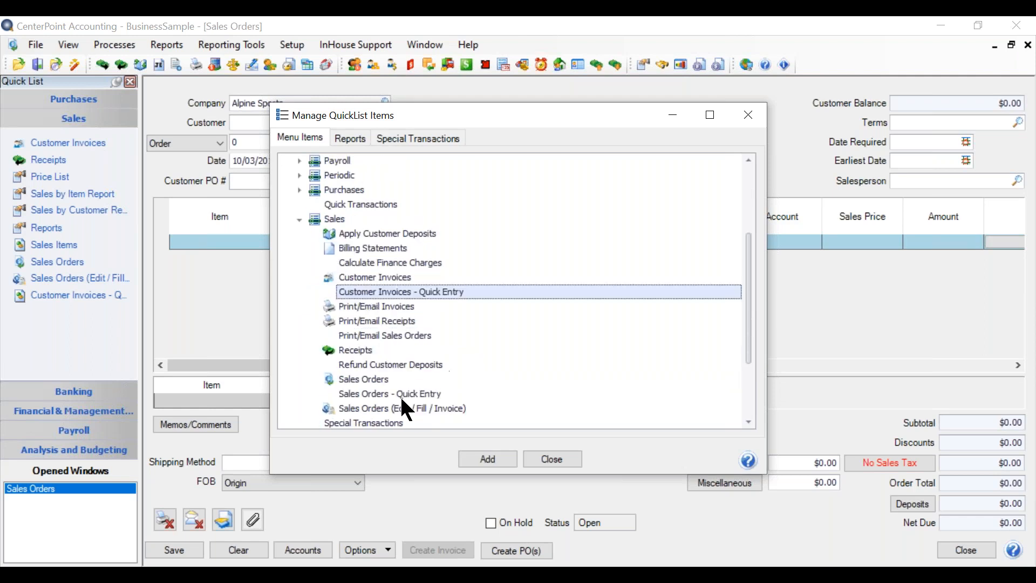
{"action": "left_click", "coordinate": [398, 394]}
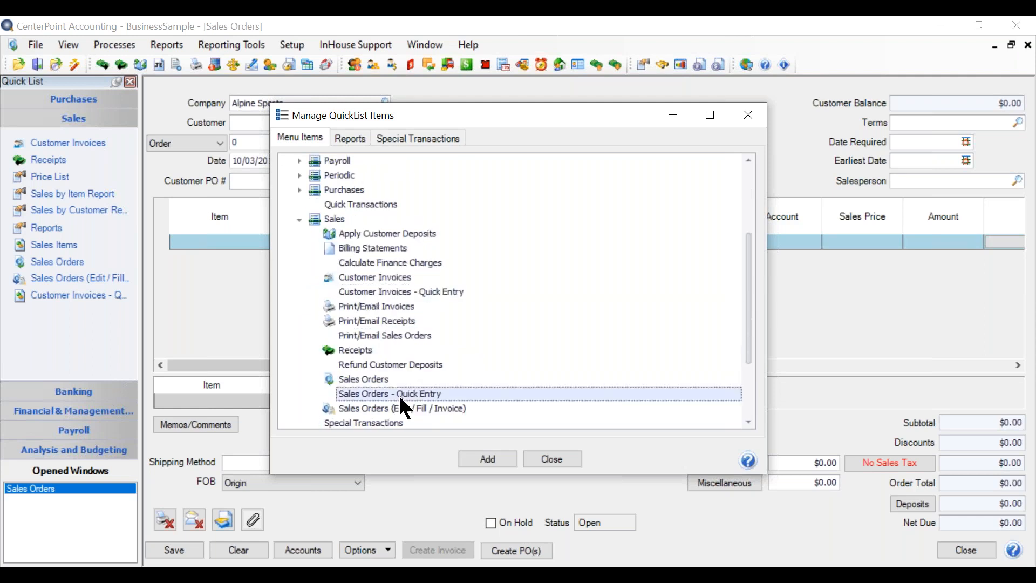
{"action": "left_click", "coordinate": [490, 459]}
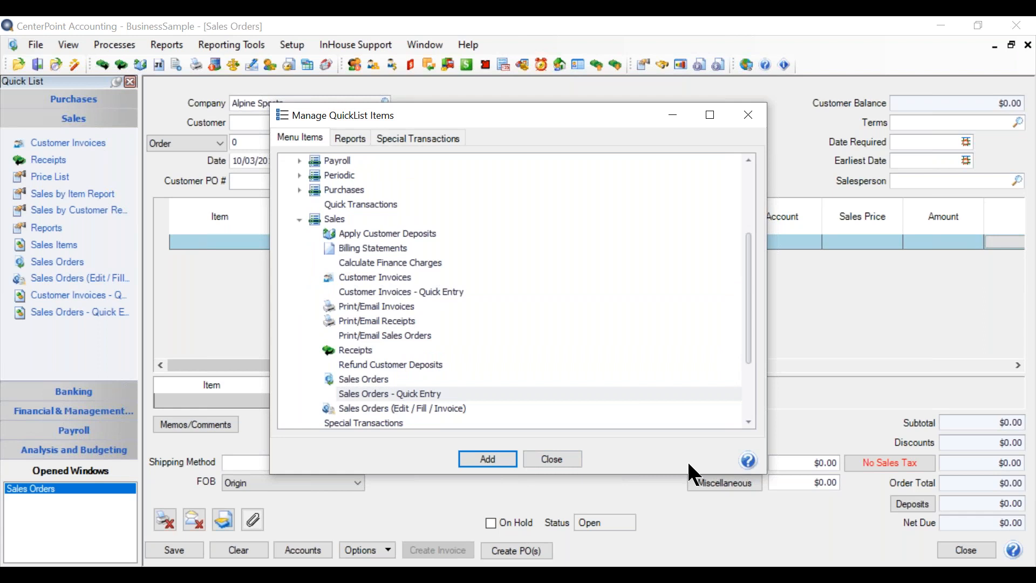
{"action": "left_click", "coordinate": [546, 463]}
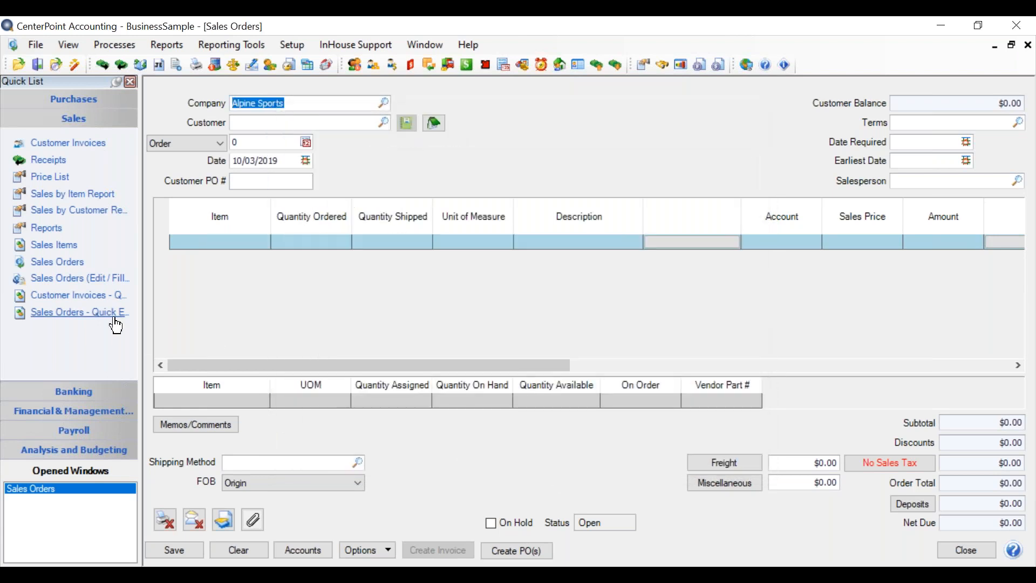
{"action": "right_click", "coordinate": [49, 272]}
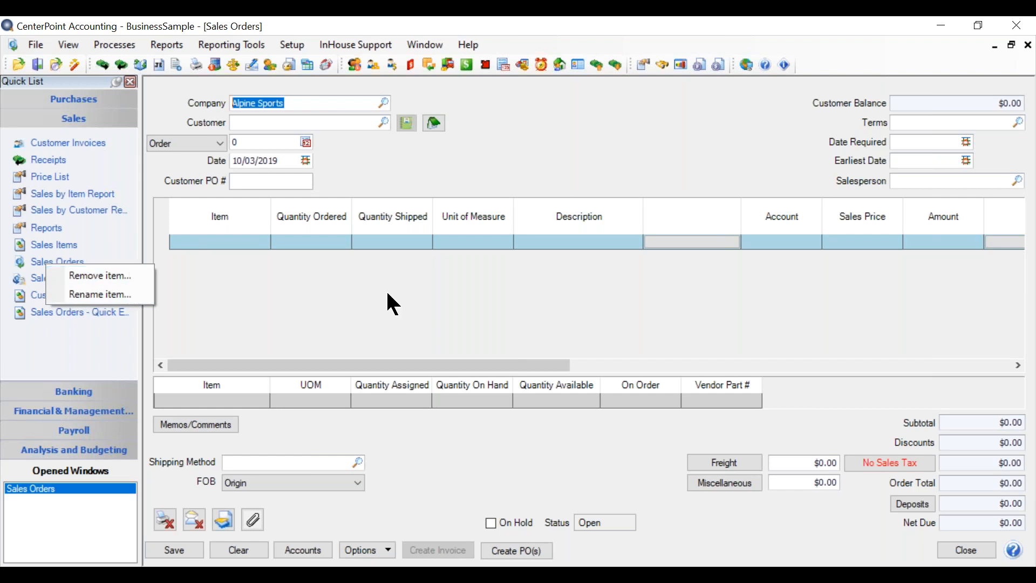
{"action": "left_click", "coordinate": [552, 106]}
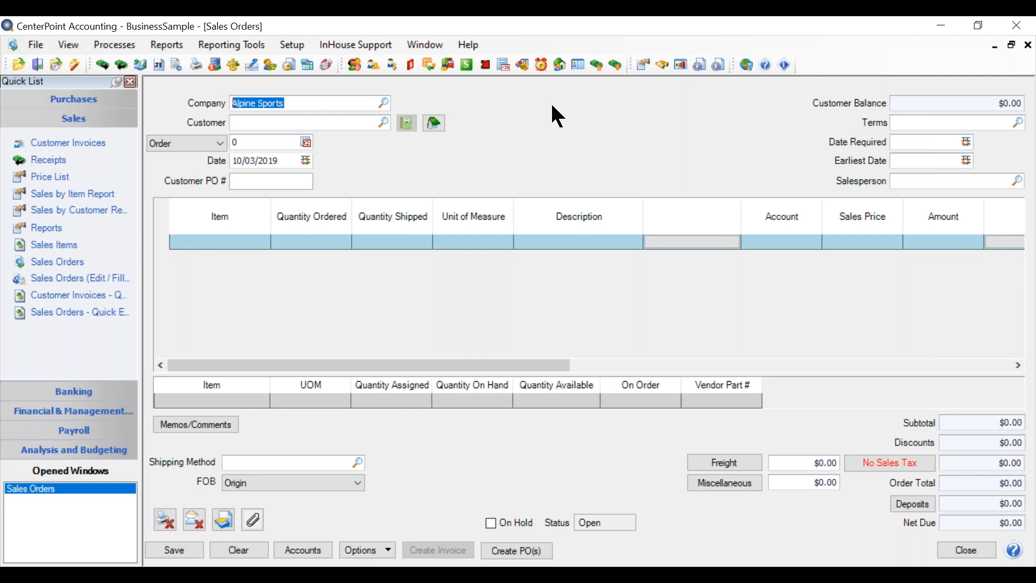
Set the order's customer to Red Wing Bike Club by looking up "red".
{"action": "key", "text": "Tab"}
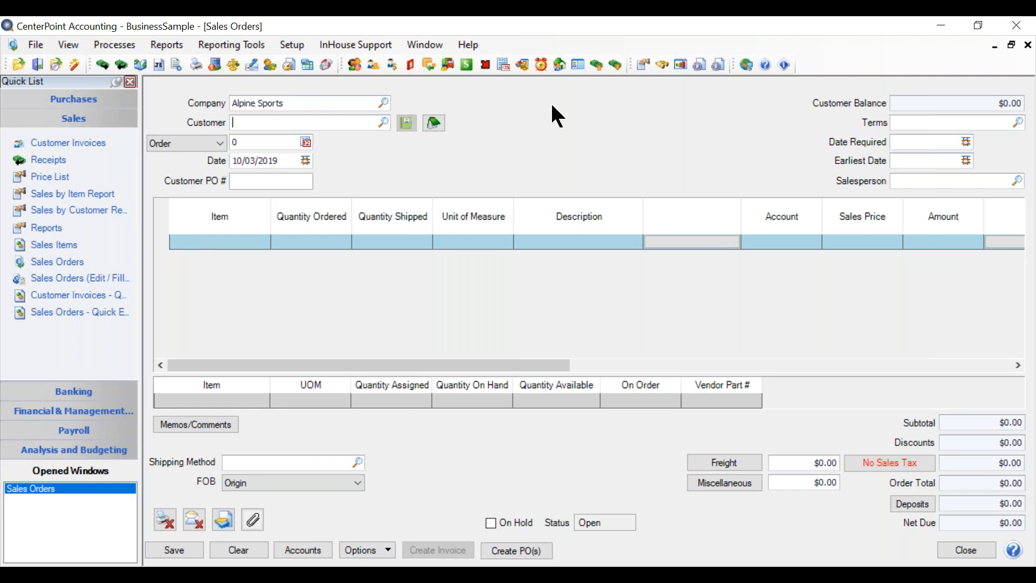
{"action": "type", "text": "red"}
{"action": "key", "text": "Tab"}
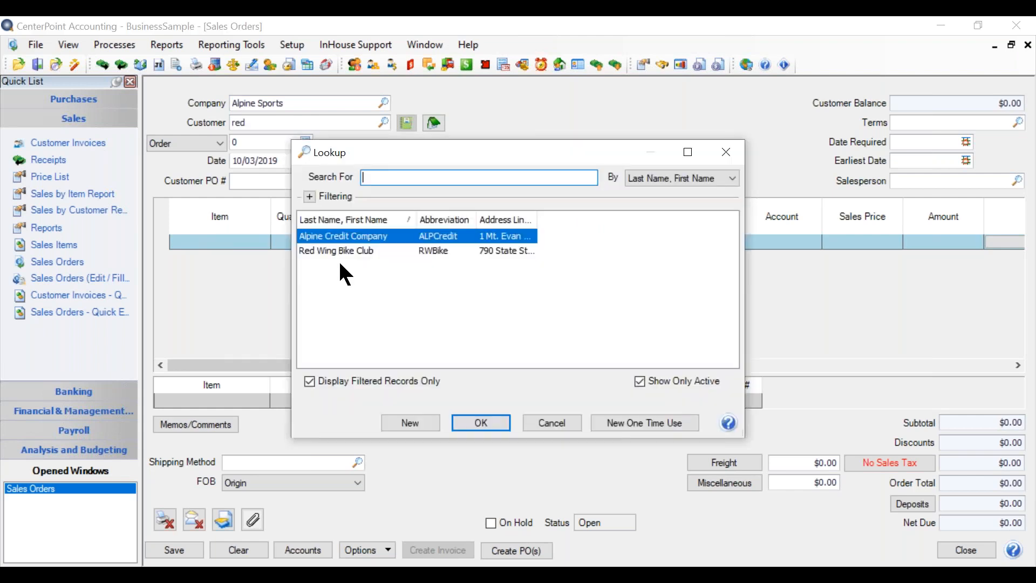
{"action": "left_click", "coordinate": [345, 251]}
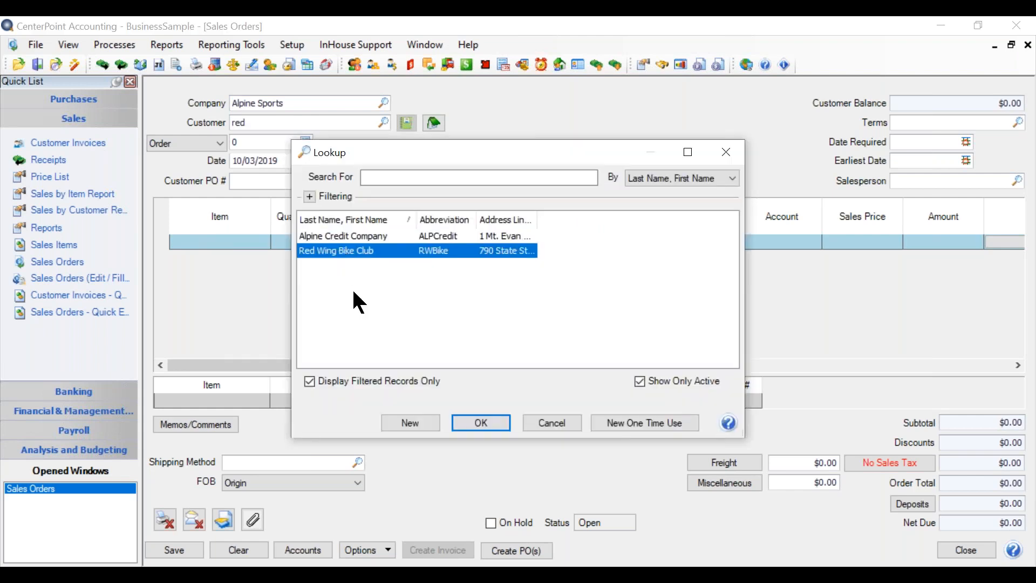
{"action": "left_click", "coordinate": [481, 423]}
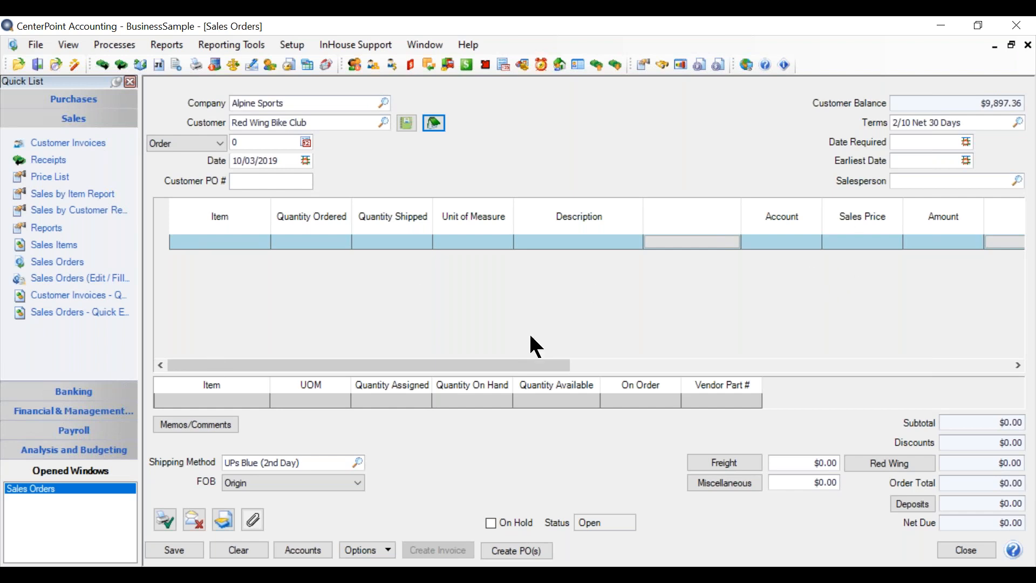
Review the customer's billing and shipping addresses and choose Business Address as the shipping address.
{"action": "left_click", "coordinate": [404, 126]}
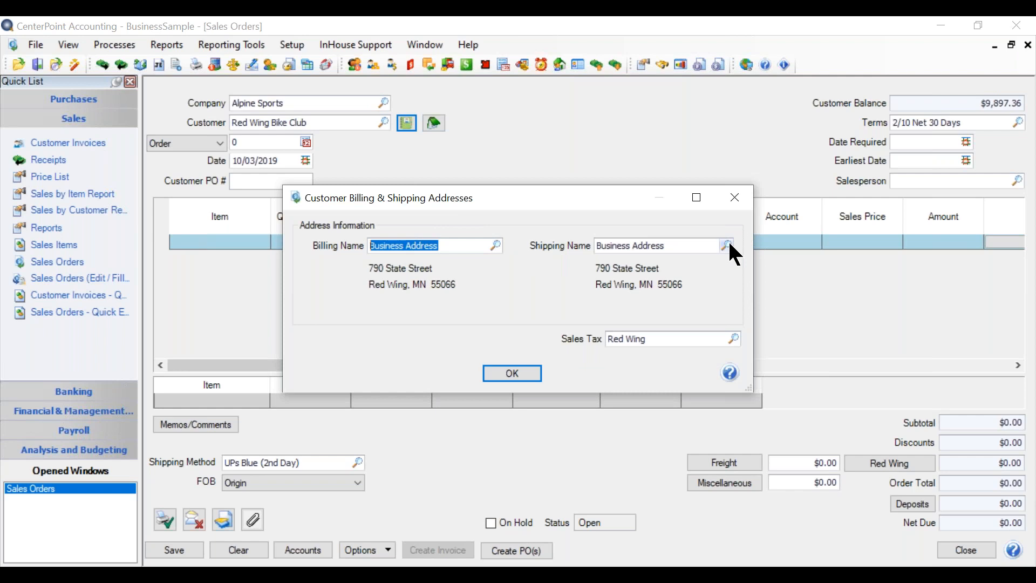
{"action": "key", "text": "Tab"}
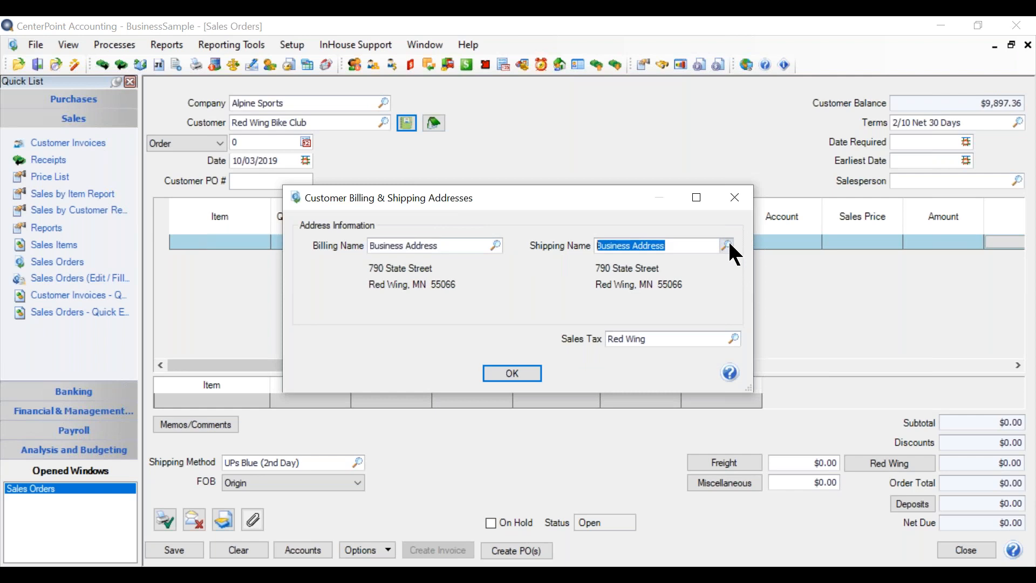
{"action": "left_click", "coordinate": [728, 246]}
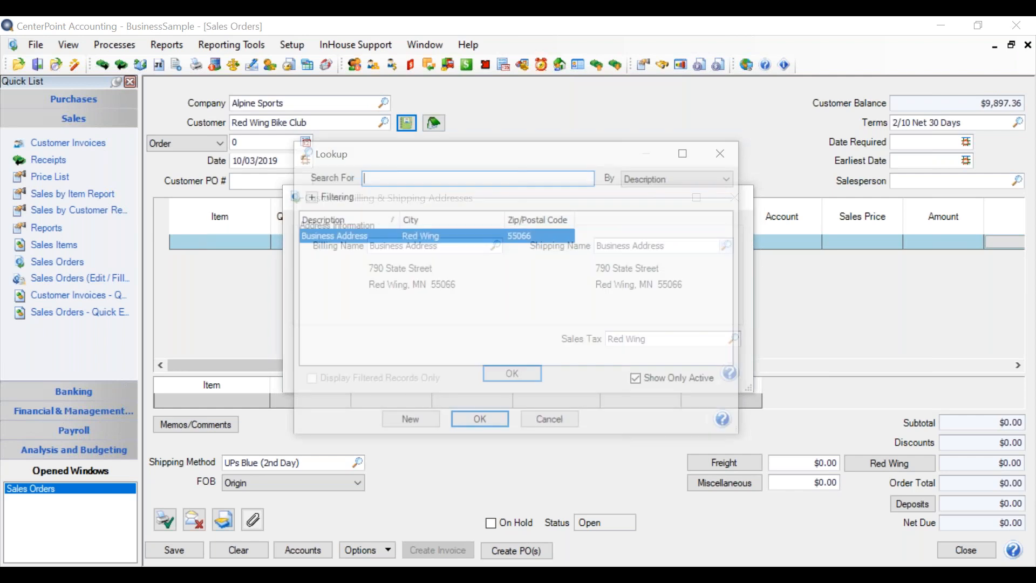
{"action": "left_click", "coordinate": [485, 422]}
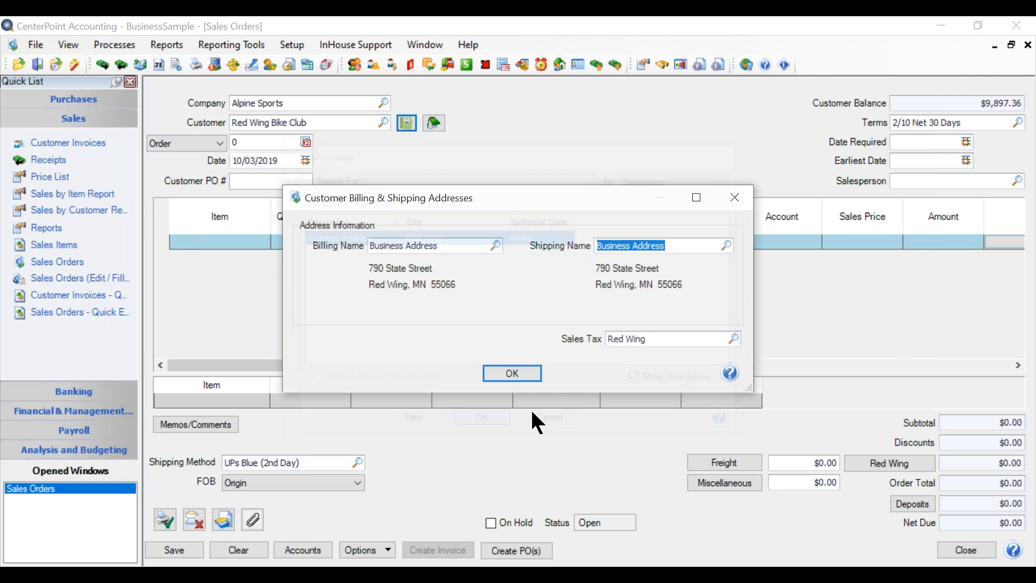
{"action": "left_click", "coordinate": [513, 374]}
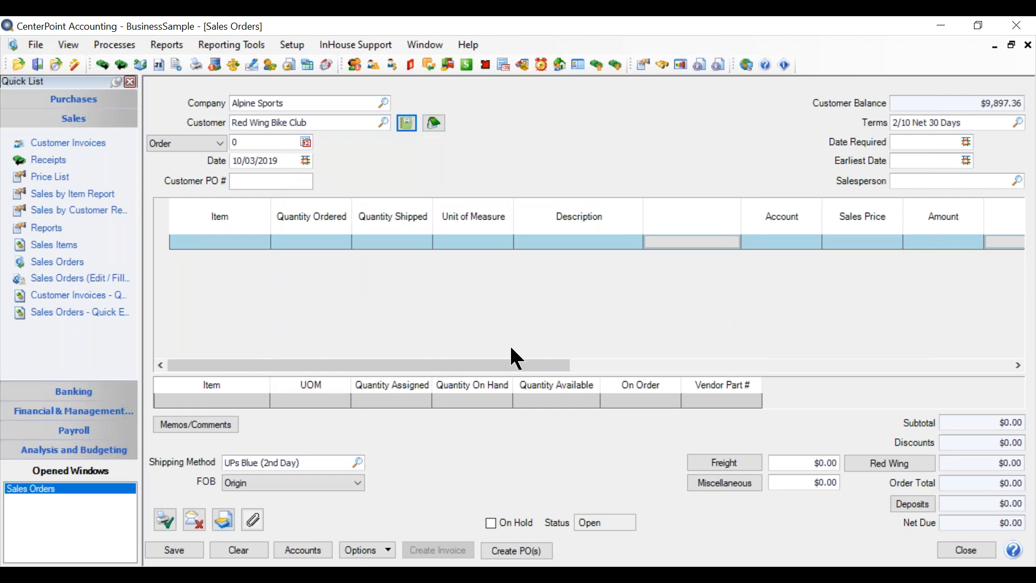
Add a date-and-time-stamped "Additonal Notes" entry to the customer's notes, then delete that entry and close the notes.
{"action": "left_click", "coordinate": [435, 123]}
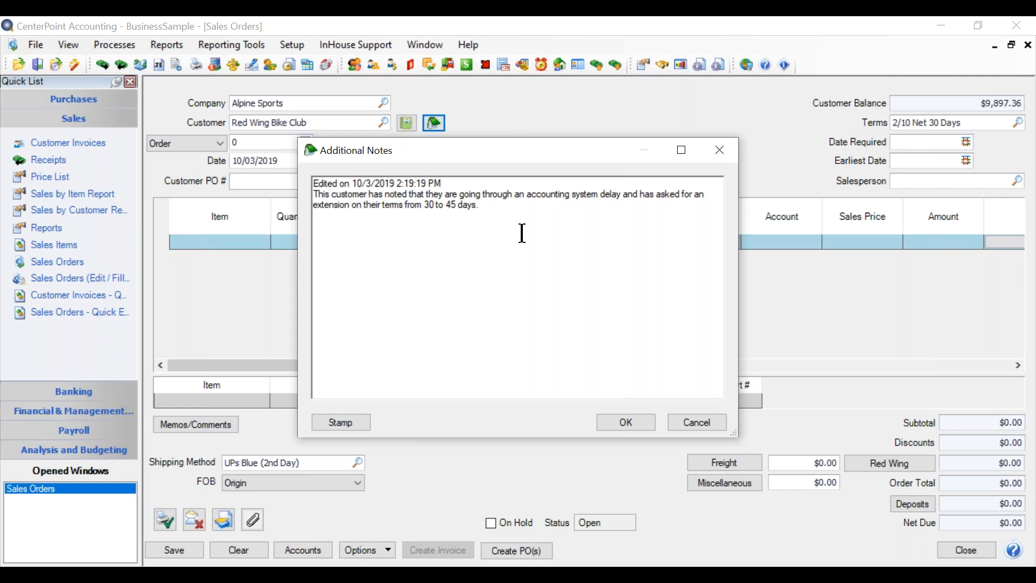
{"action": "left_click", "coordinate": [342, 424]}
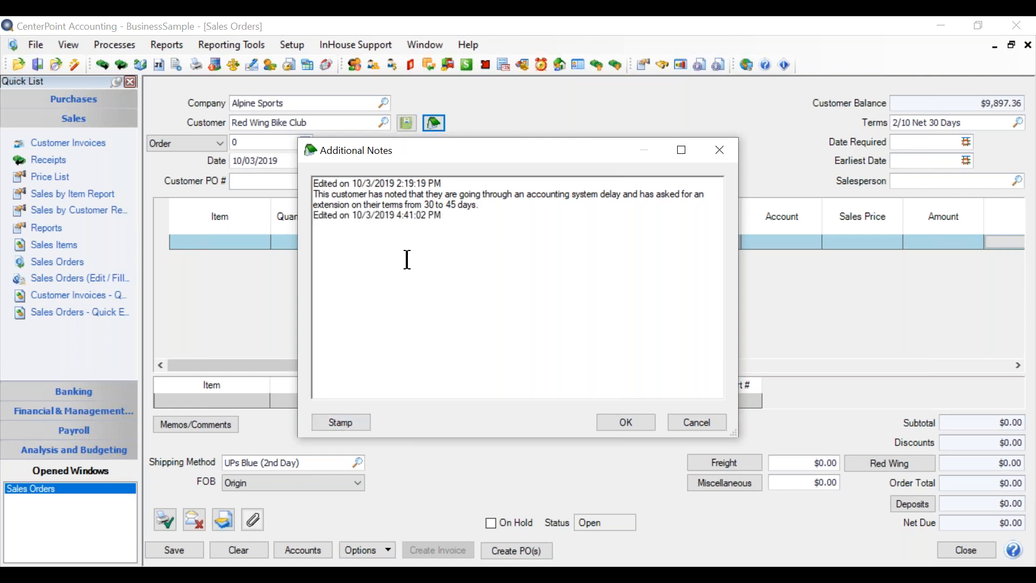
{"action": "type", "text": "Additonal Notes"}
{"action": "left_click", "coordinate": [319, 217], "text": "shift"}
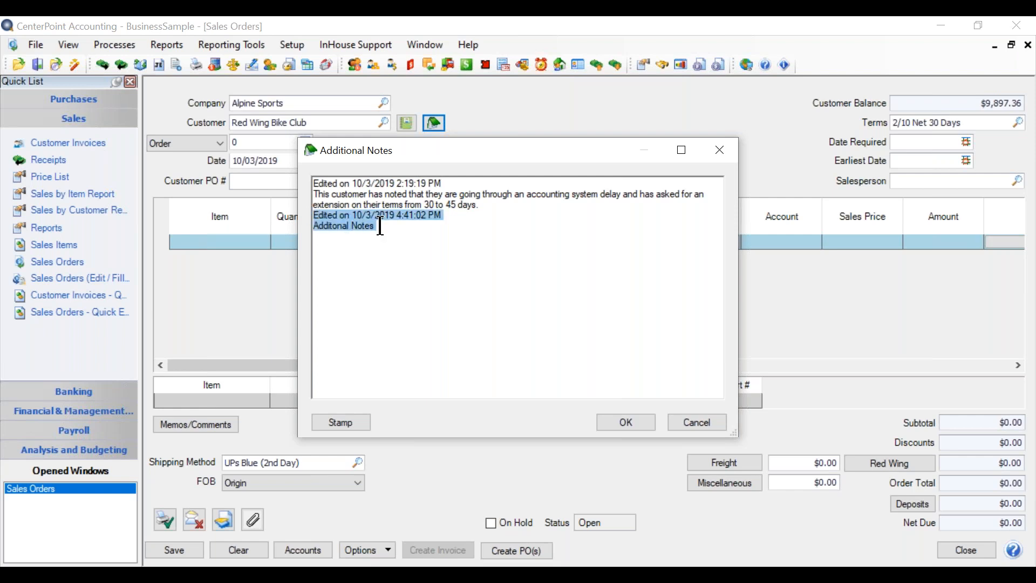
{"action": "key", "text": "BackSpace"}
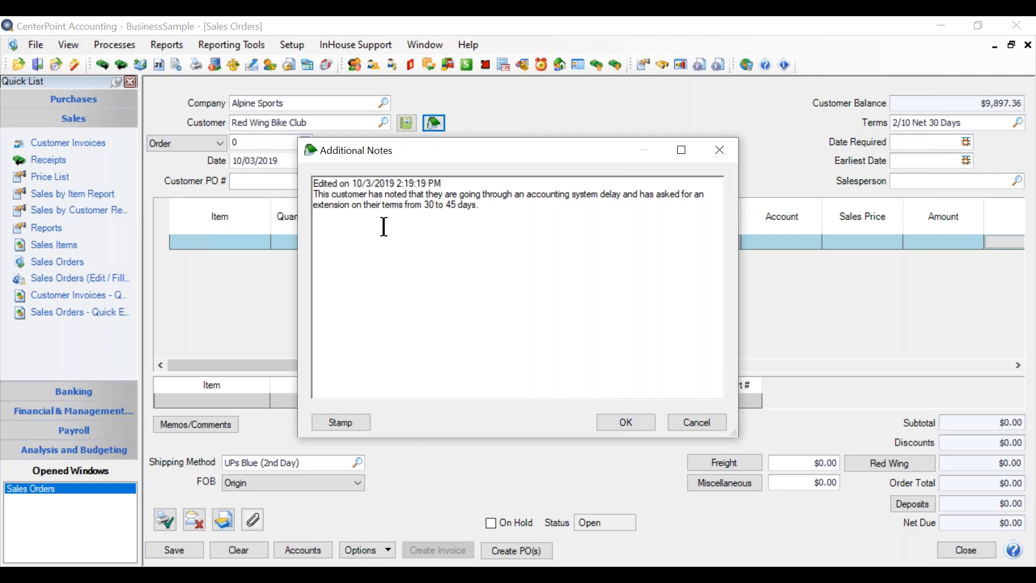
{"action": "left_click", "coordinate": [627, 422]}
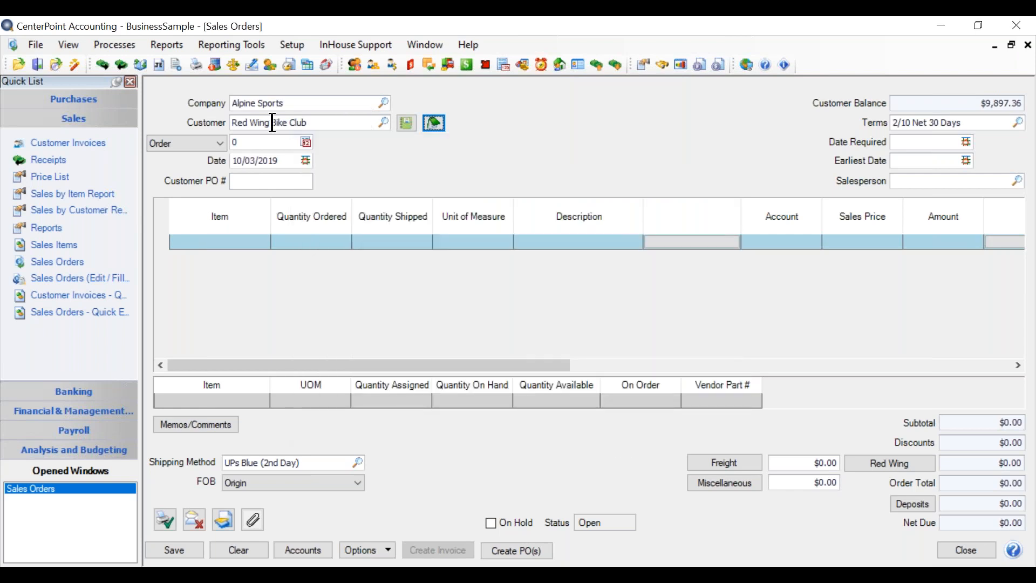
Open the Red Wing Bike Club customer record for editing, review its general information, and save it.
{"action": "right_click", "coordinate": [327, 126]}
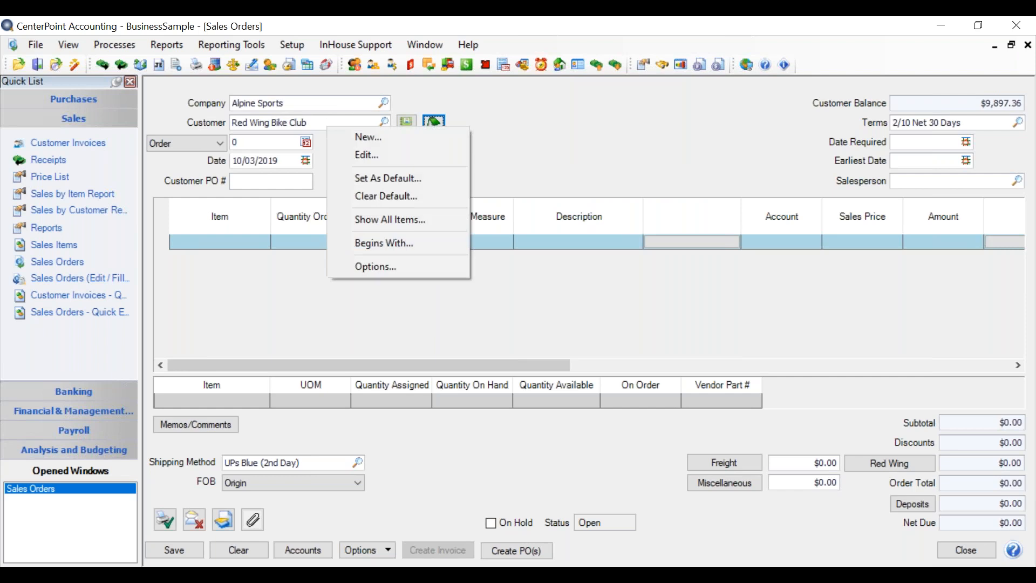
{"action": "left_click", "coordinate": [376, 158]}
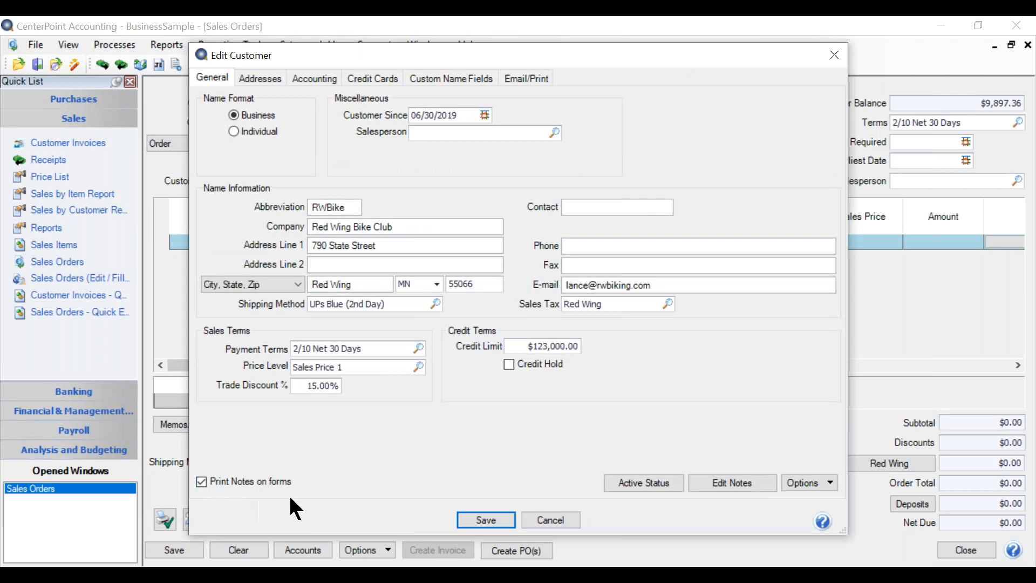
{"action": "left_click", "coordinate": [484, 522]}
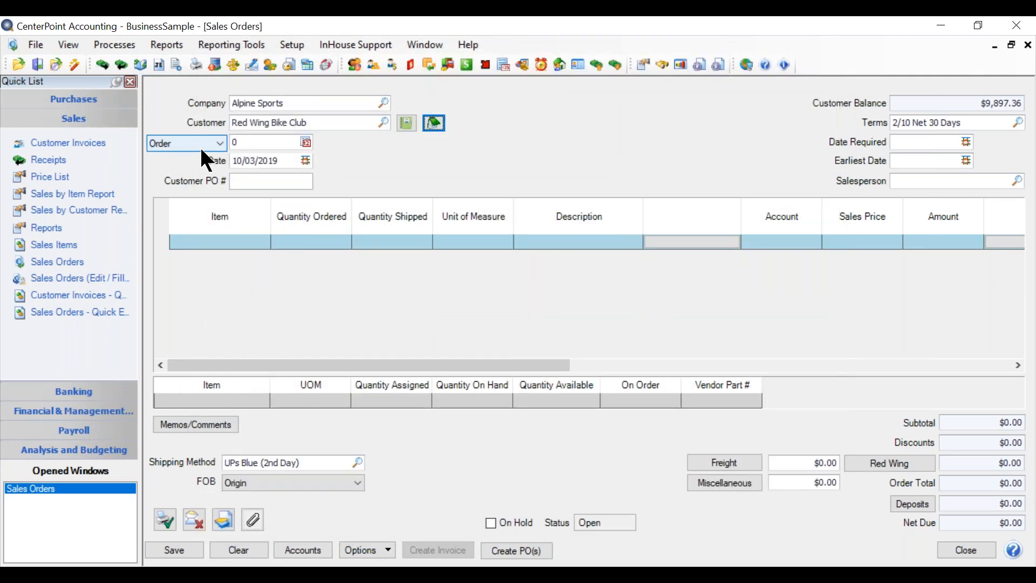
Keep the transaction type as Order and enter the order number.
{"action": "left_click", "coordinate": [207, 148]}
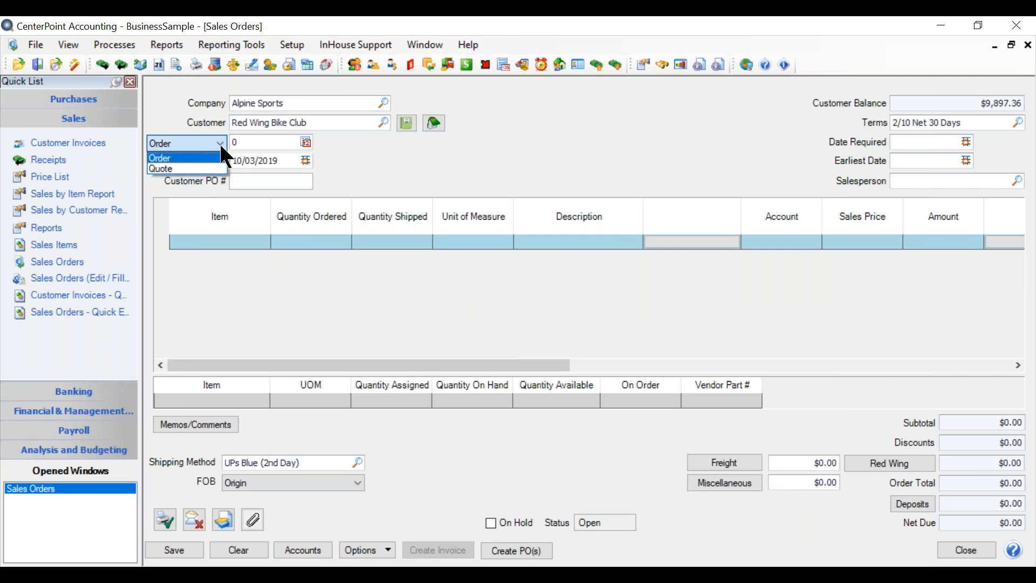
{"action": "left_click", "coordinate": [221, 145]}
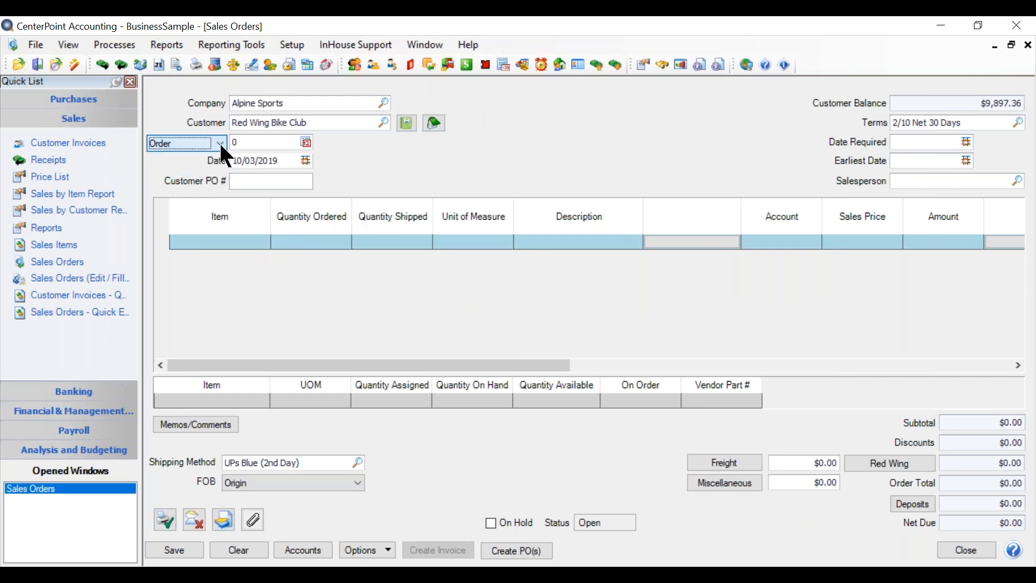
{"action": "key", "text": "Tab"}
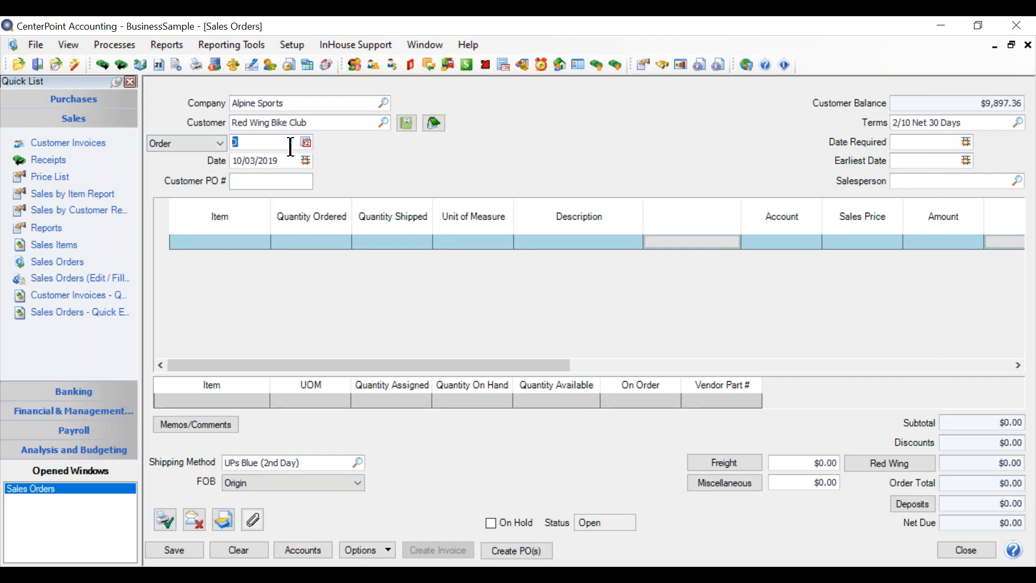
{"action": "key", "text": "Tab"}
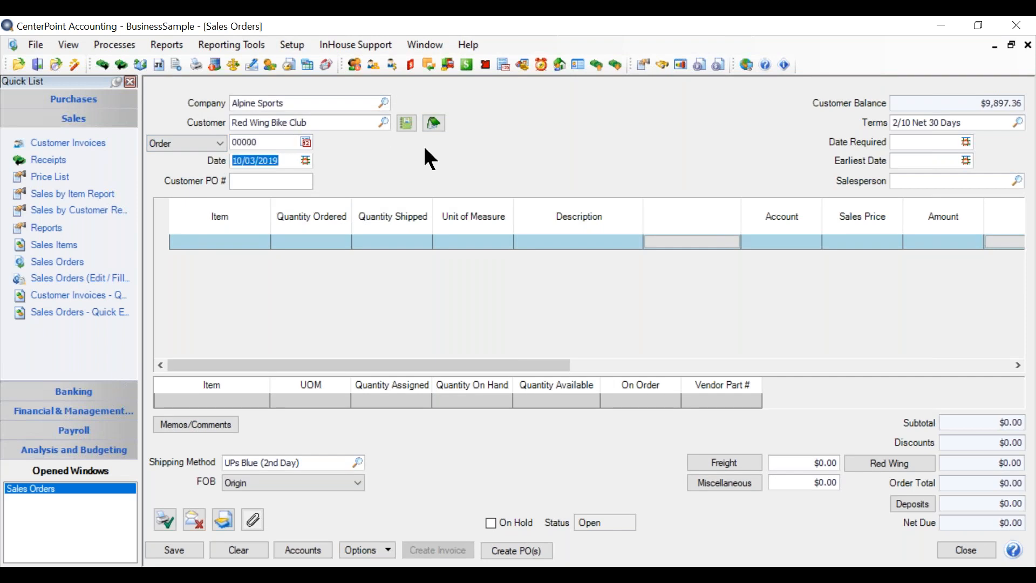
{"action": "left_click", "coordinate": [288, 145]}
{"action": "key", "text": "BackSpace"}
{"action": "type", "text": "1"}
{"action": "key", "text": "Tab"}
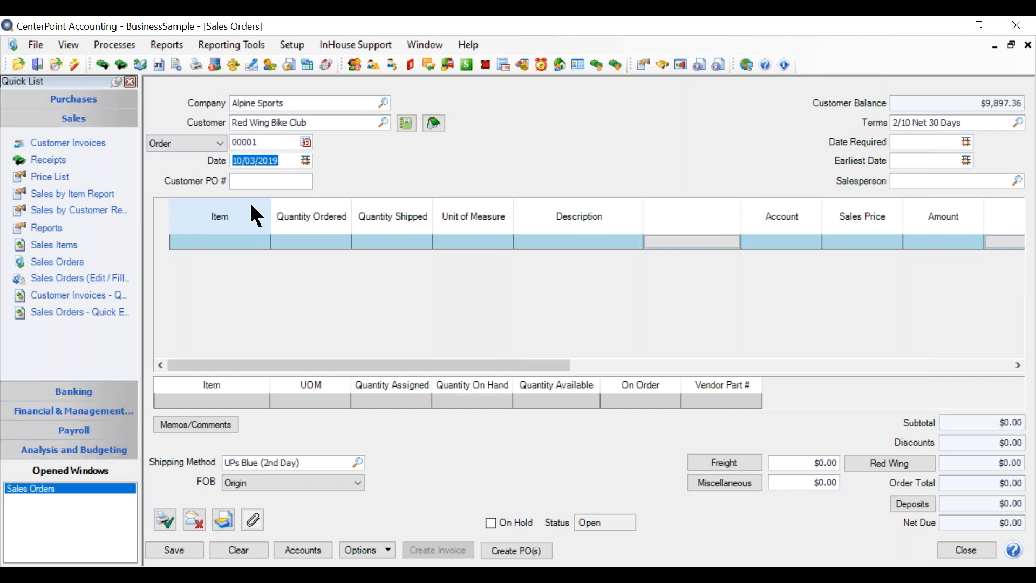
Enter the customer PO number and check the available payment terms, keeping 2/10 Net 30 Days.
{"action": "left_click", "coordinate": [274, 183]}
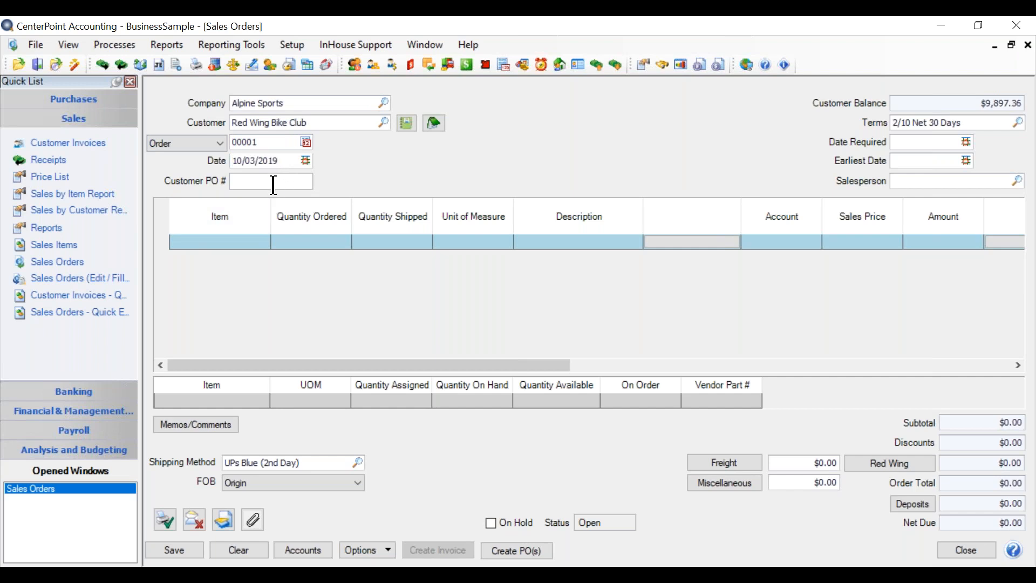
{"action": "type", "text": "98642"}
{"action": "key", "text": "Tab"}
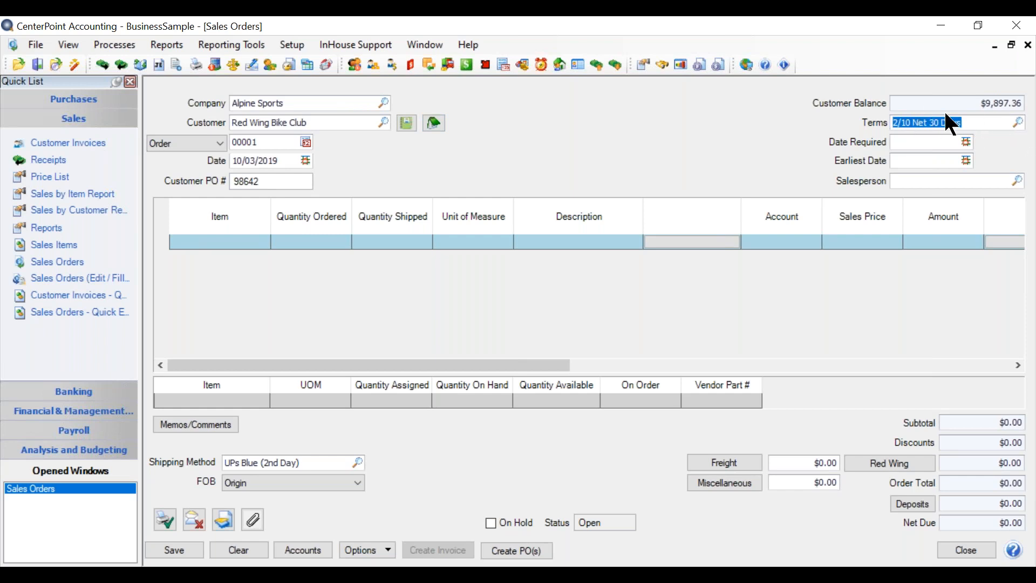
{"action": "left_click", "coordinate": [1021, 128]}
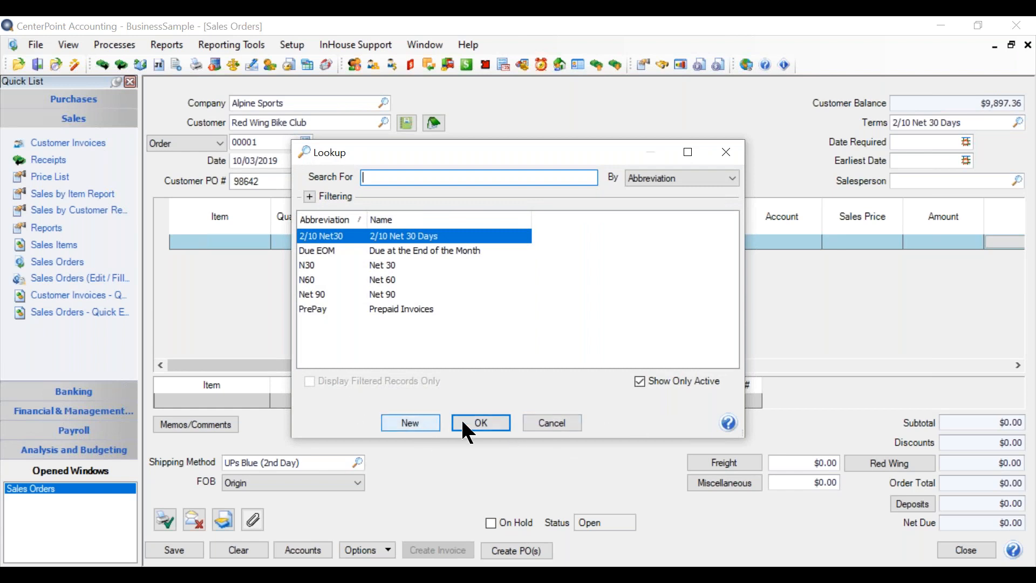
{"action": "left_click", "coordinate": [562, 421]}
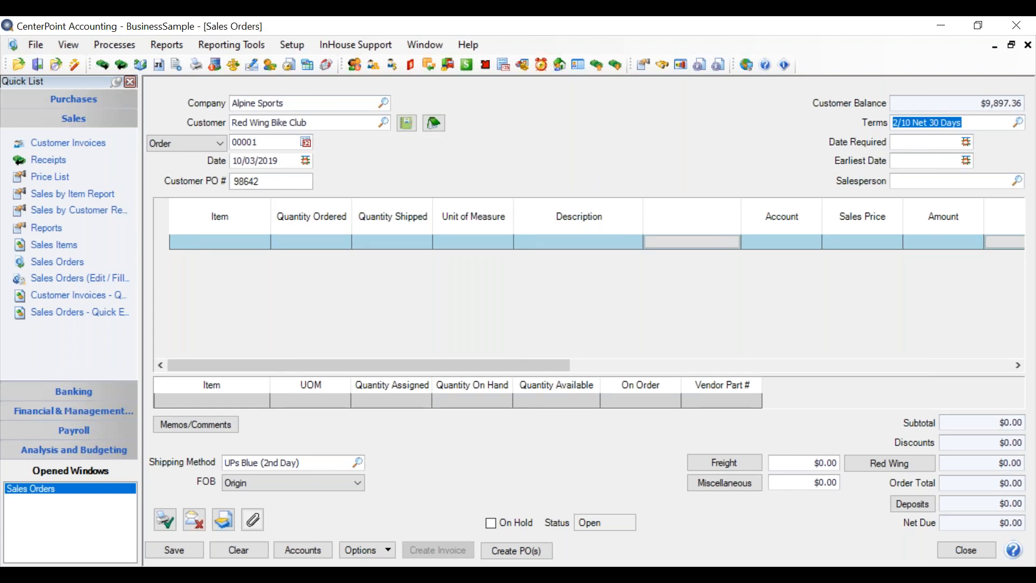
Set the order's Date Required to 10/31/2019 and its Earliest Date to 10/12/2019.
{"action": "key", "text": "Tab"}
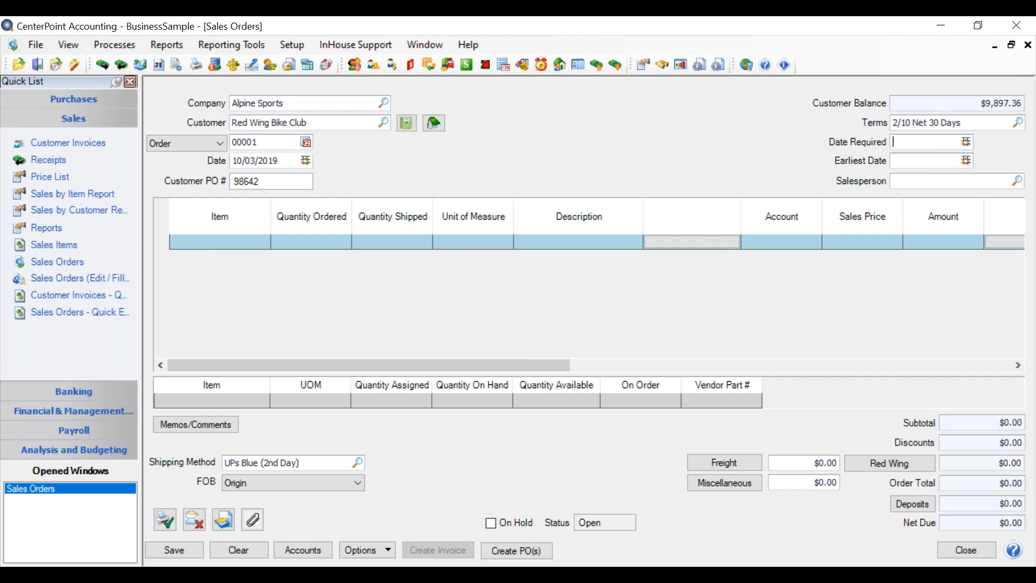
{"action": "type", "text": "10/31/201"}
{"action": "type", "text": "9"}
{"action": "key", "text": "Tab"}
{"action": "type", "text": "10/12/2019"}
{"action": "key", "text": "Tab"}
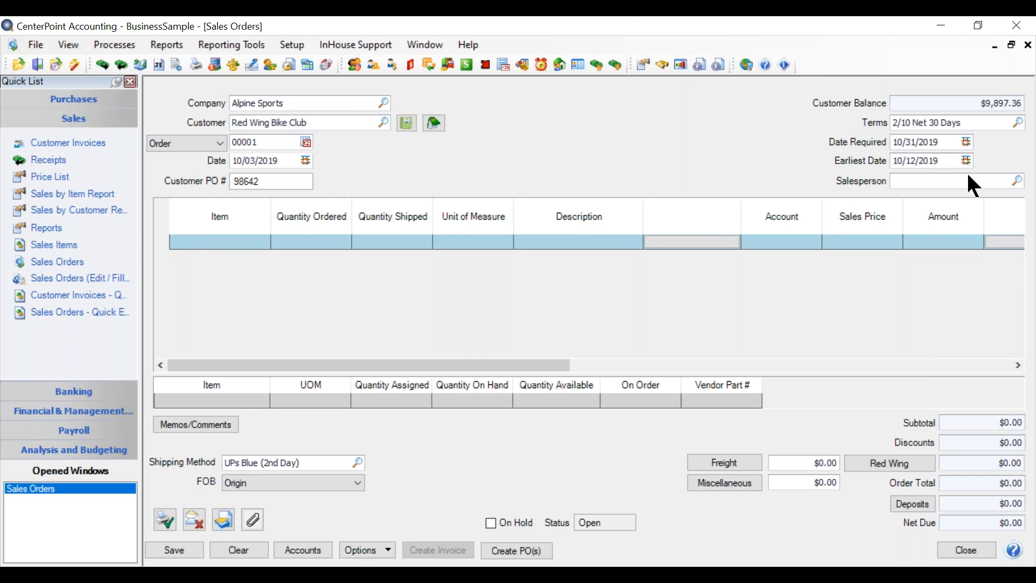
Assign the second person in the salesperson lookup list as the order's salesperson.
{"action": "left_click", "coordinate": [1017, 181]}
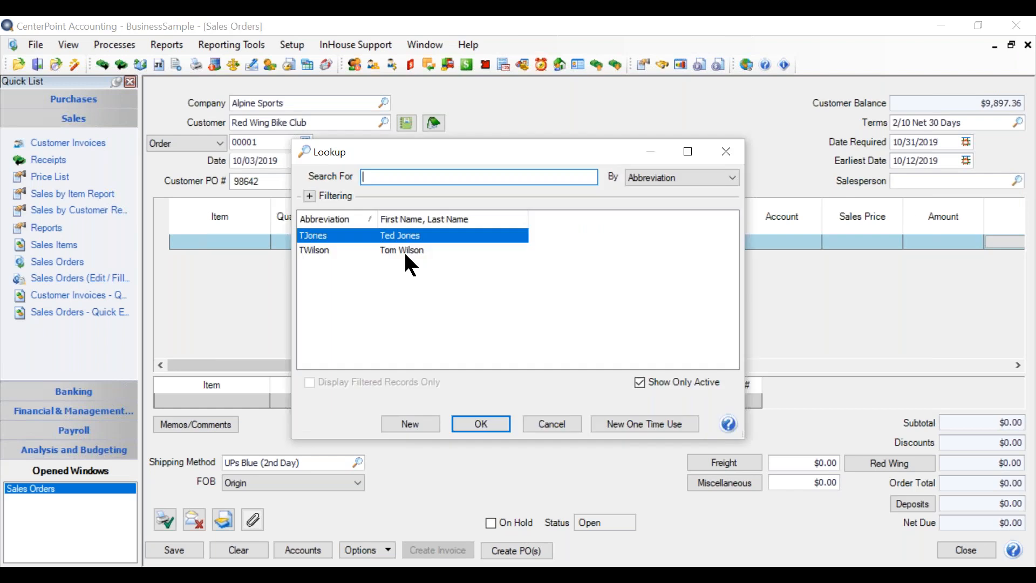
{"action": "left_click", "coordinate": [415, 250]}
{"action": "left_click", "coordinate": [466, 421]}
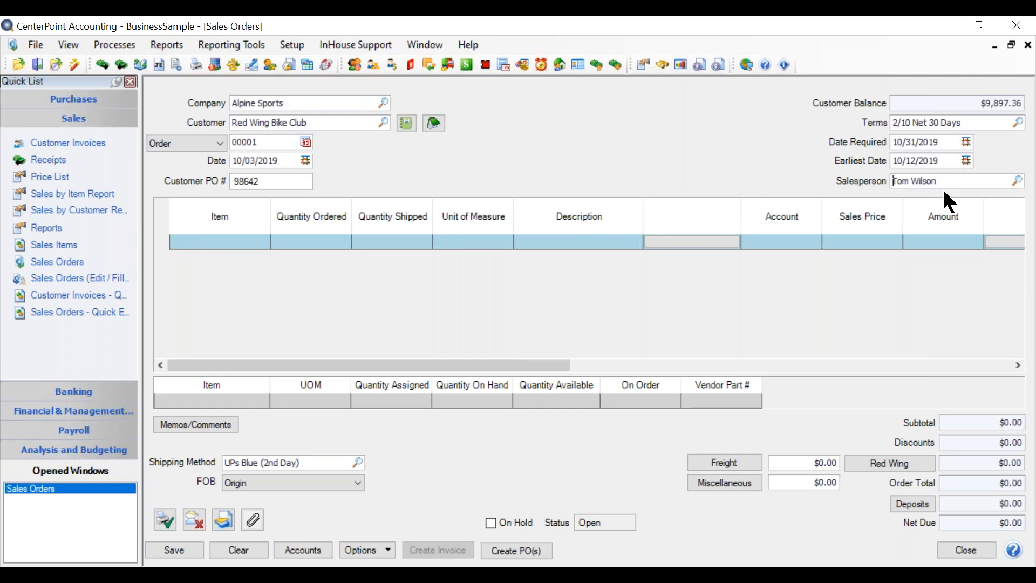
Add the Economy Bicycle Package to the first order line by looking up "bike", with a quantity ordered of 5.
{"action": "left_click", "coordinate": [444, 240]}
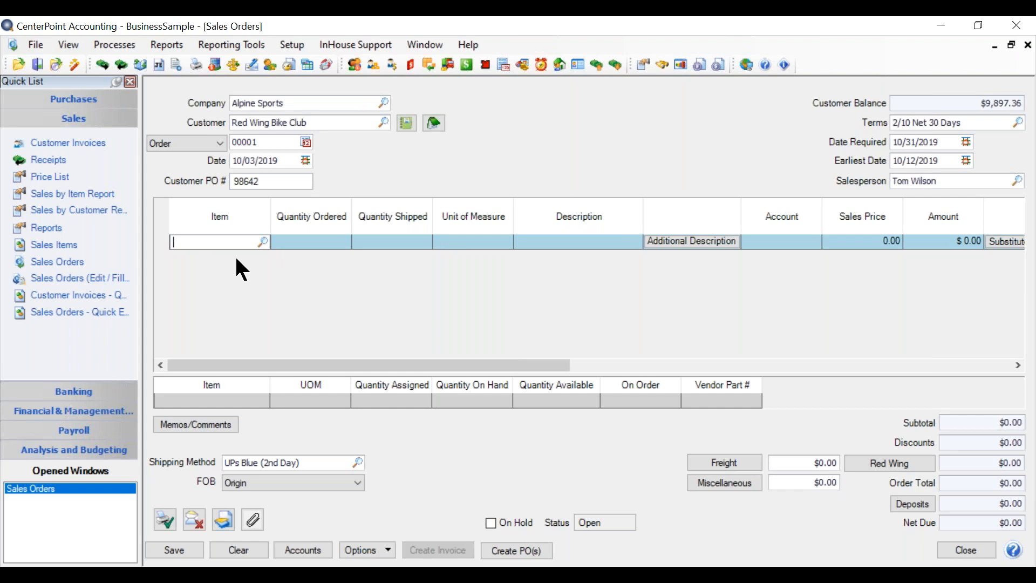
{"action": "type", "text": "bike"}
{"action": "key", "text": "Tab"}
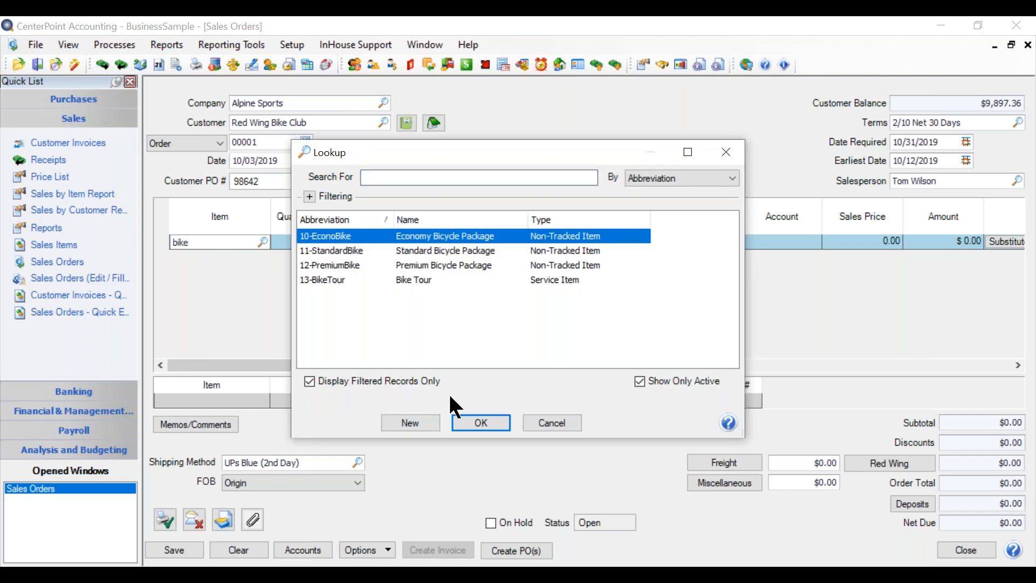
{"action": "left_click", "coordinate": [485, 422]}
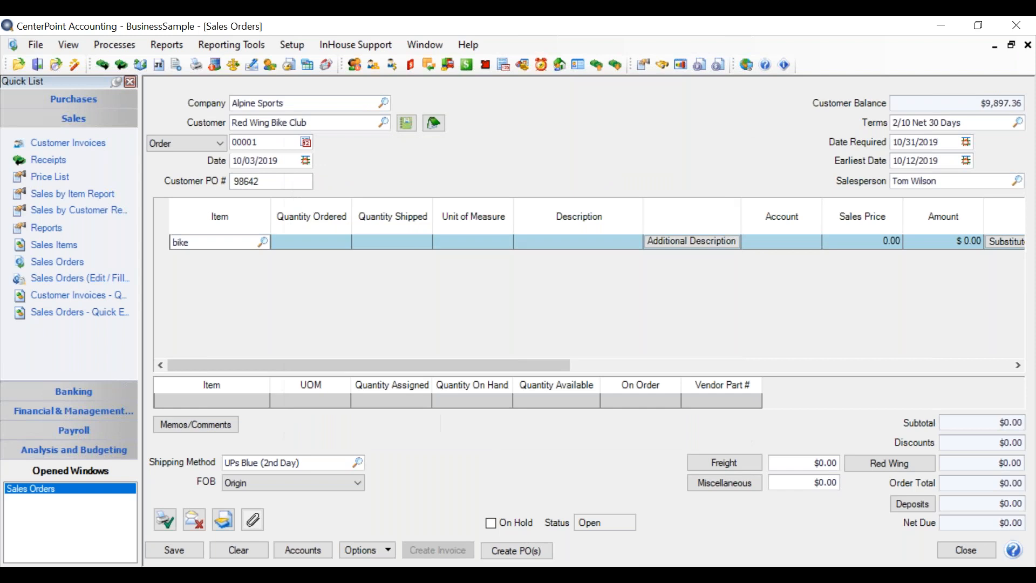
{"action": "type", "text": "5"}
{"action": "key", "text": "Tab"}
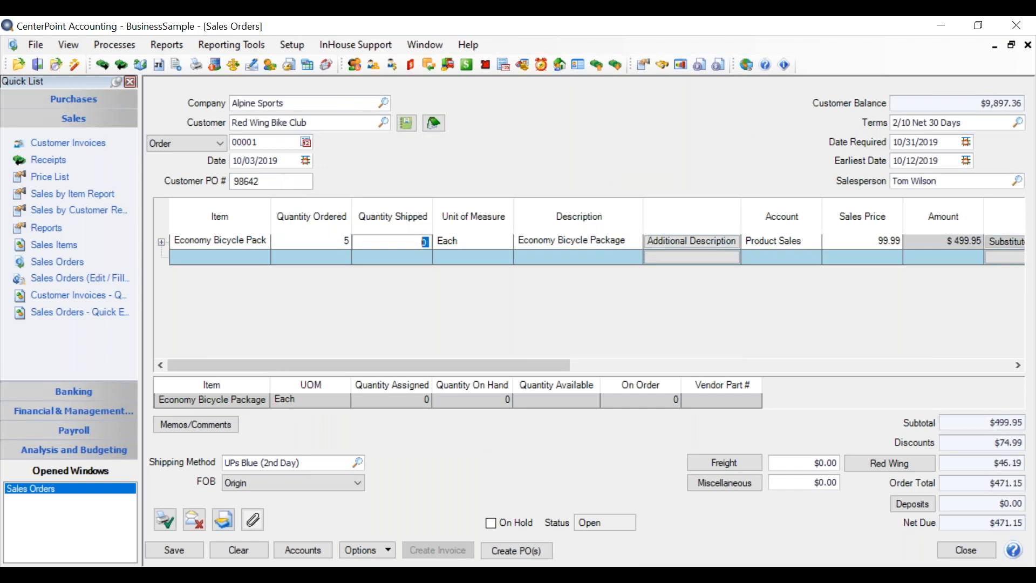
Review the Economy Bicycle Package line's fields and its additional description, and save the description as it is.
{"action": "key", "text": "Tab"}
{"action": "key", "text": "Tab"}
{"action": "key", "text": "Tab"}
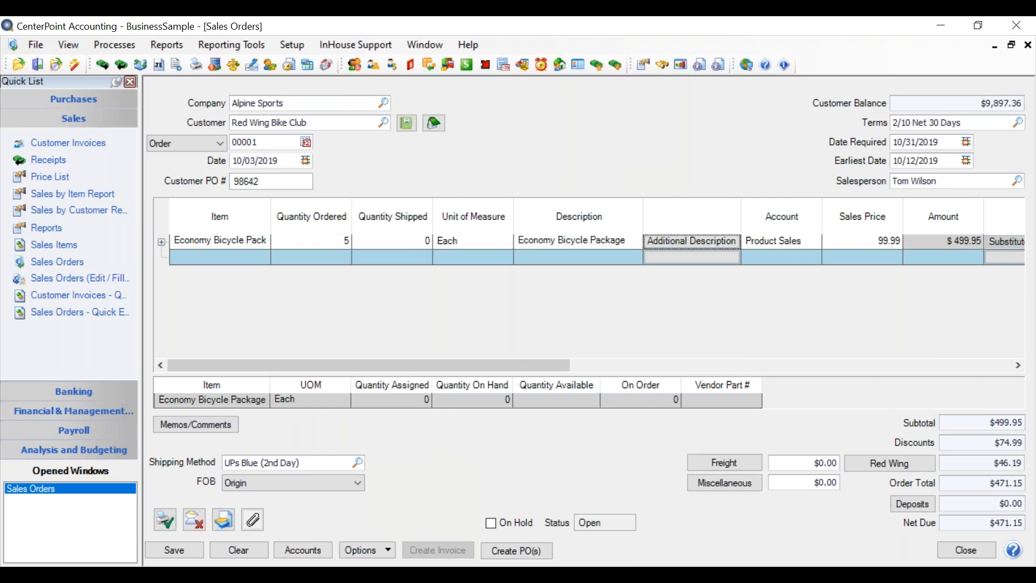
{"action": "key", "text": "Tab"}
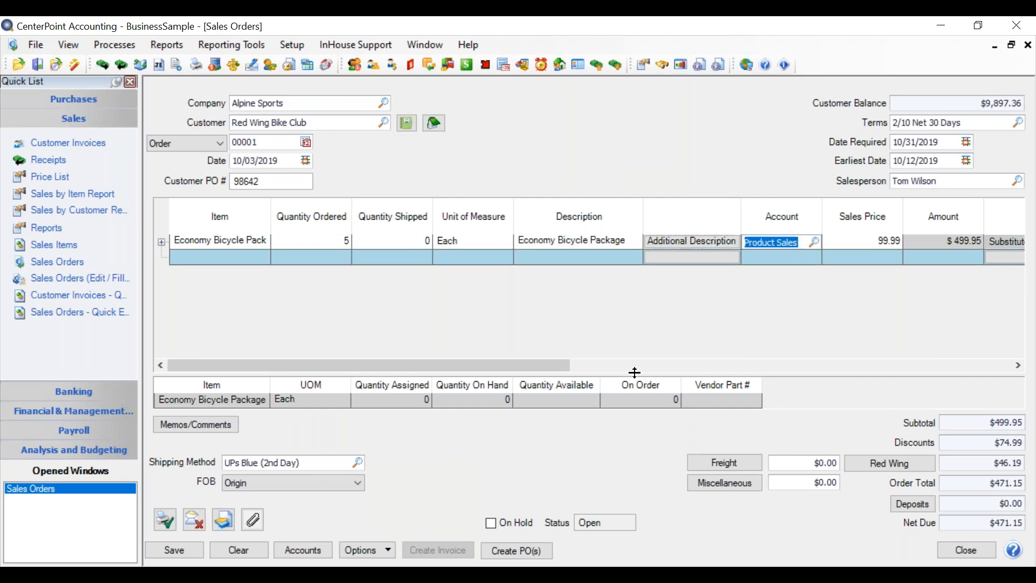
{"action": "left_click_drag", "start_coordinate": [549, 365], "coordinate": [656, 366]}
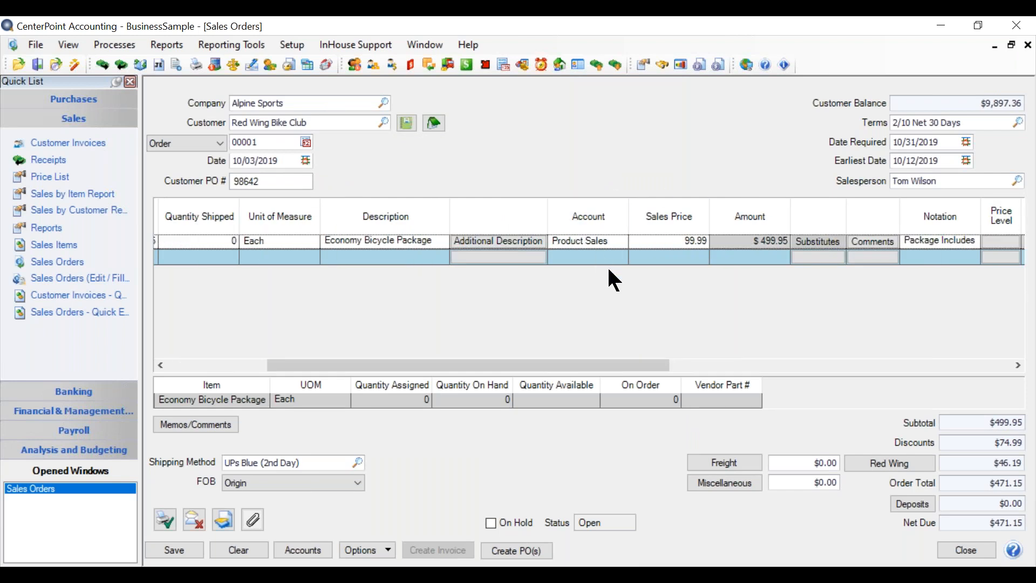
{"action": "left_click_drag", "start_coordinate": [581, 363], "coordinate": [569, 302]}
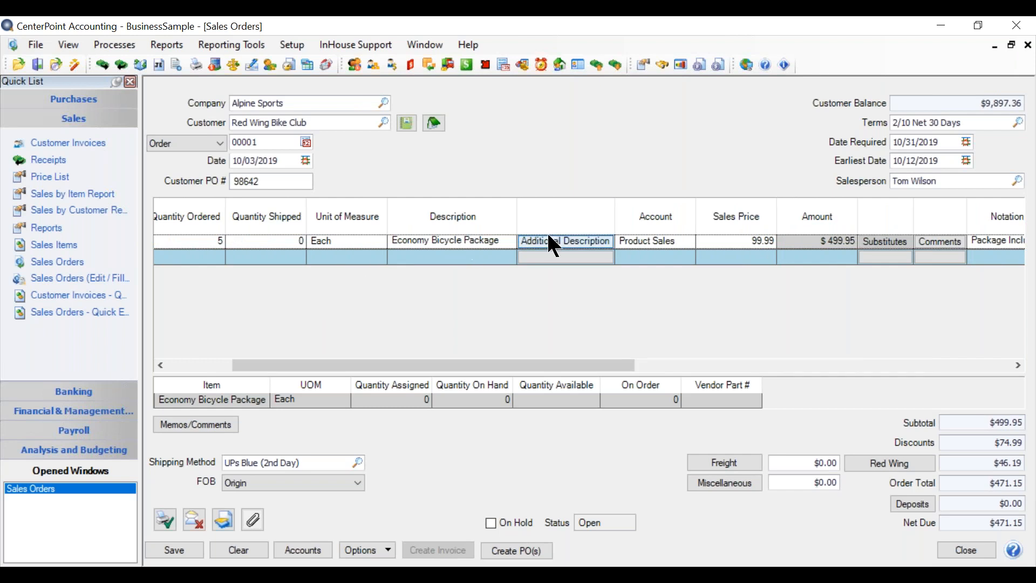
{"action": "double_click", "coordinate": [566, 241]}
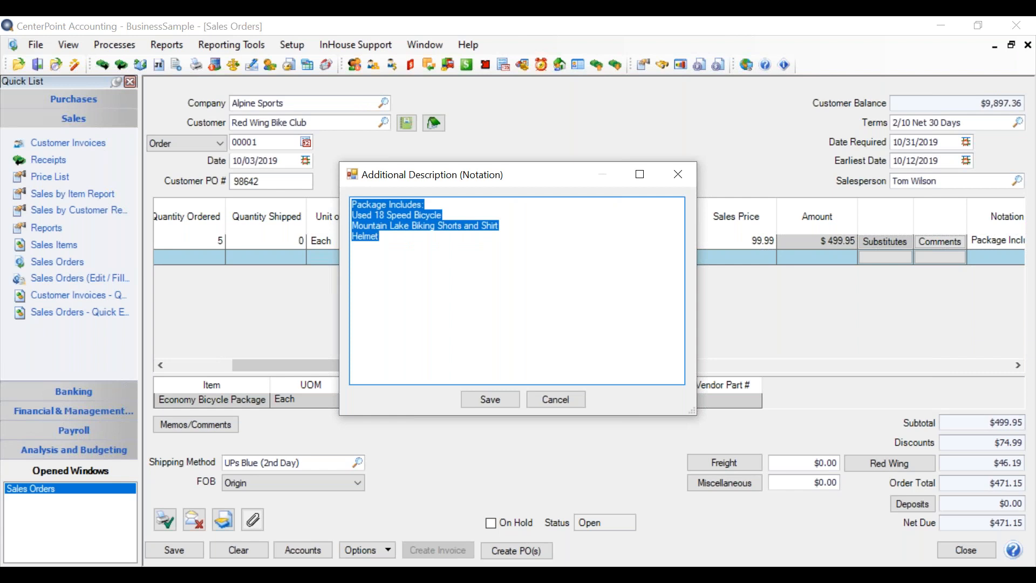
{"action": "left_click", "coordinate": [375, 272]}
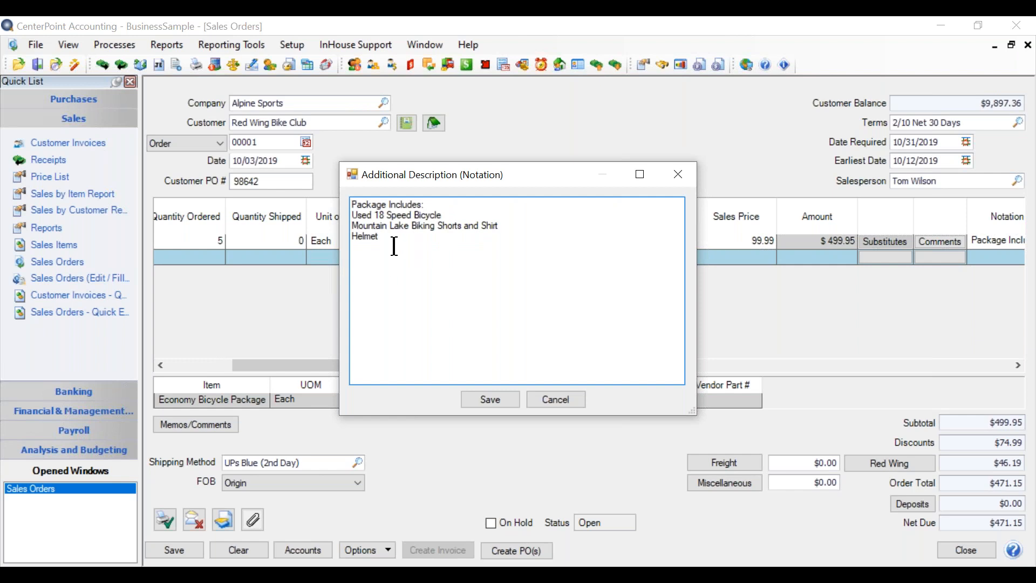
{"action": "left_click", "coordinate": [490, 399]}
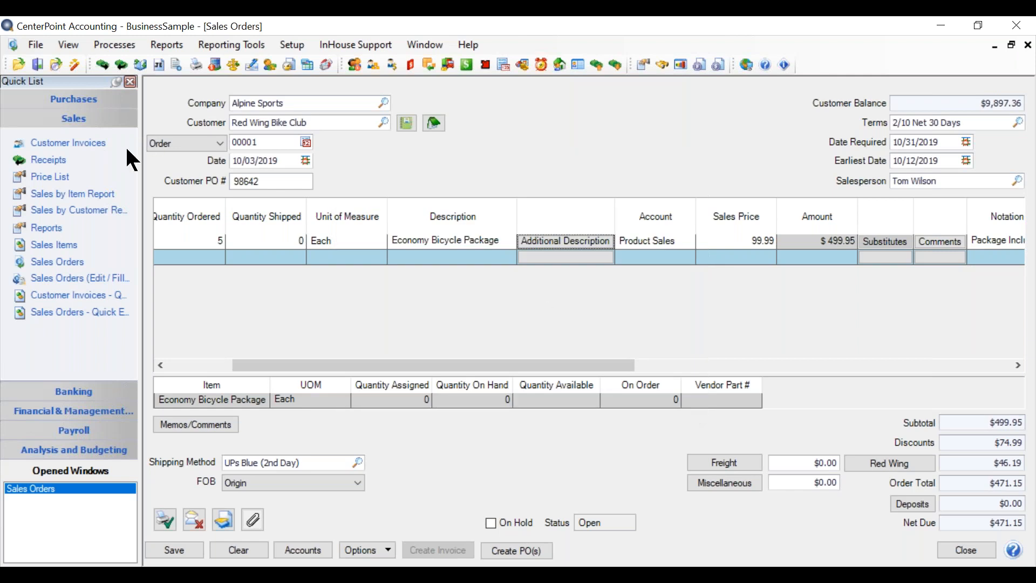
View the line comments of the Economy Bicycle Package and close them without adding any text.
{"action": "left_click_drag", "start_coordinate": [352, 362], "coordinate": [504, 360]}
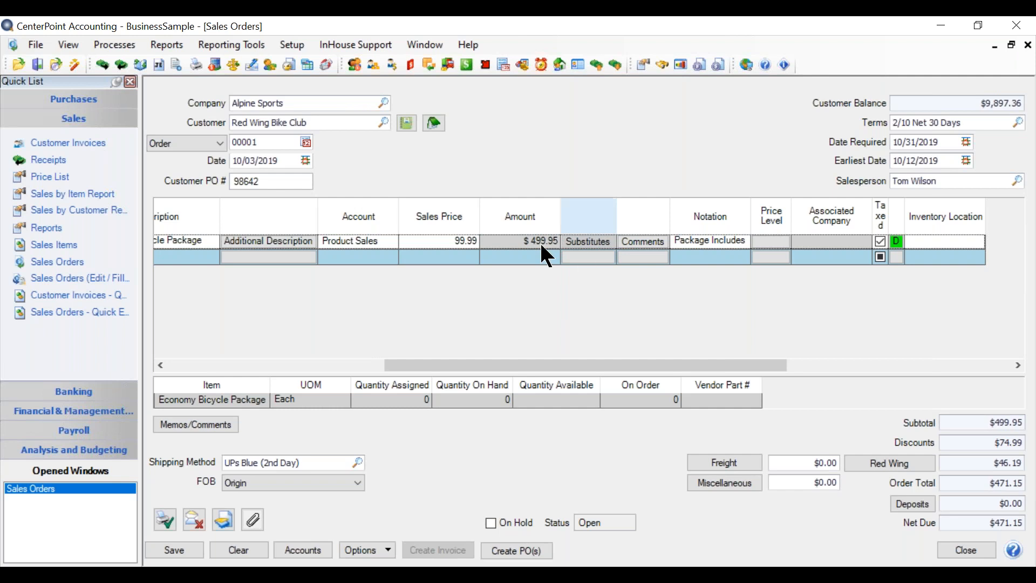
{"action": "left_click", "coordinate": [572, 258]}
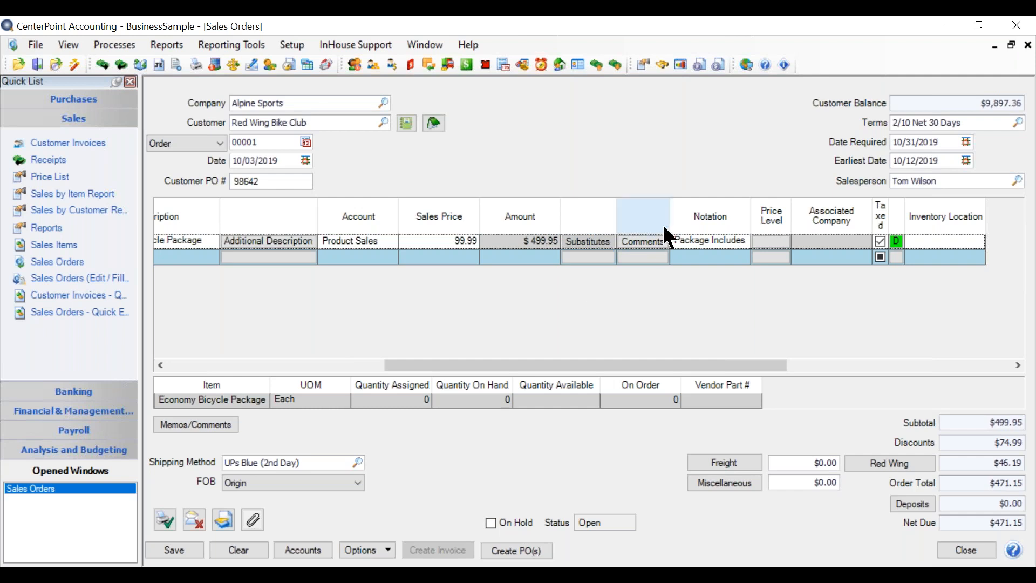
{"action": "left_click", "coordinate": [646, 244]}
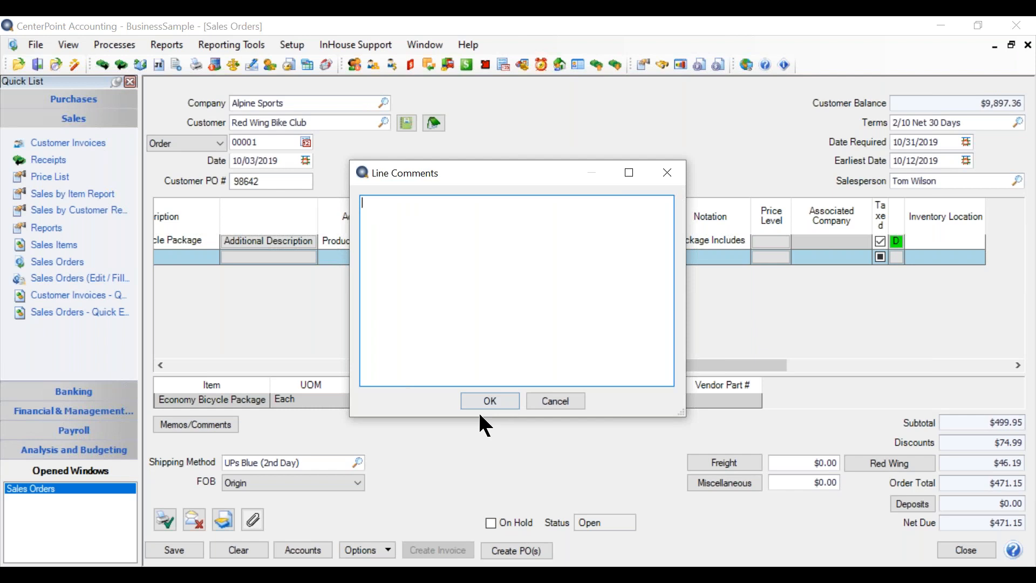
{"action": "left_click", "coordinate": [488, 399]}
Review the price levels for the Economy Bicycle Package line and accept Sales Price 1.
{"action": "left_click_drag", "start_coordinate": [570, 362], "coordinate": [683, 357]}
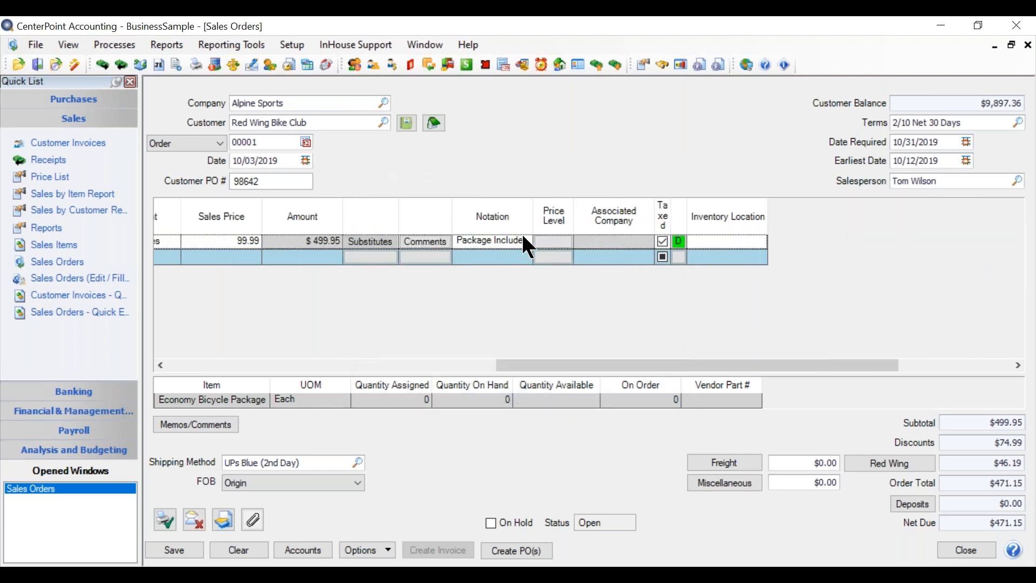
{"action": "left_click", "coordinate": [560, 242]}
{"action": "left_click", "coordinate": [561, 243]}
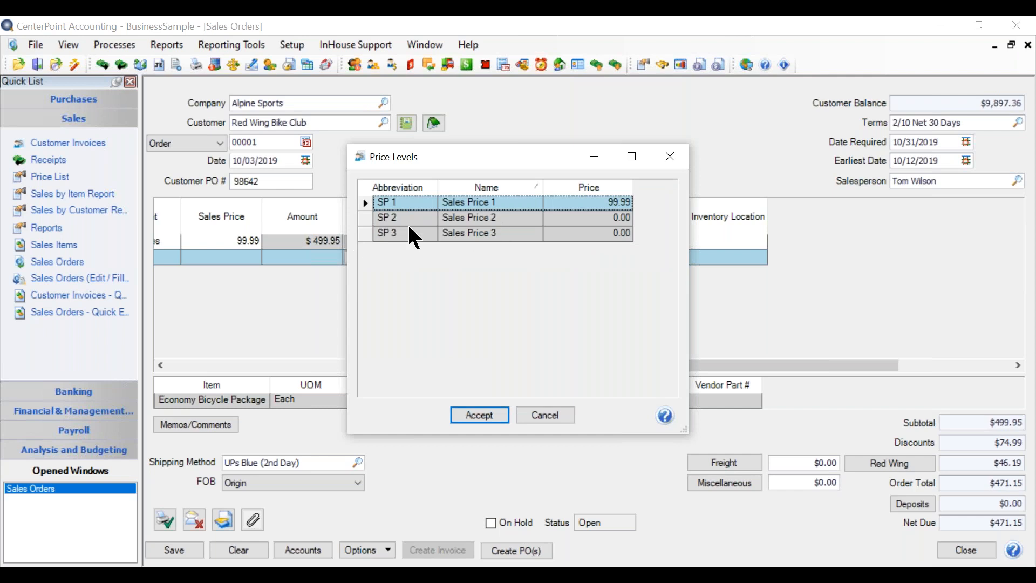
{"action": "left_click", "coordinate": [373, 217]}
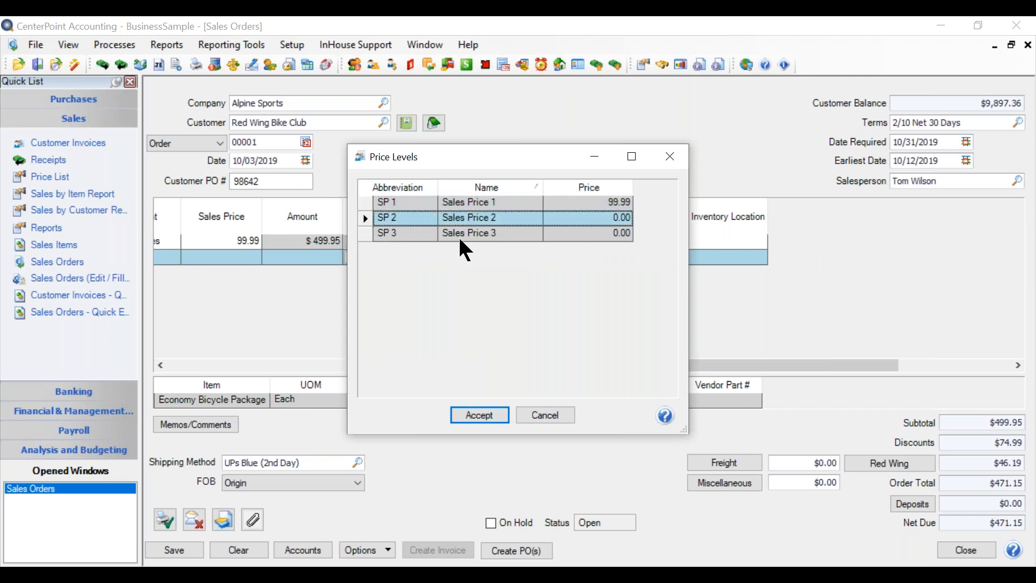
{"action": "left_click", "coordinate": [376, 203]}
{"action": "left_click", "coordinate": [495, 416]}
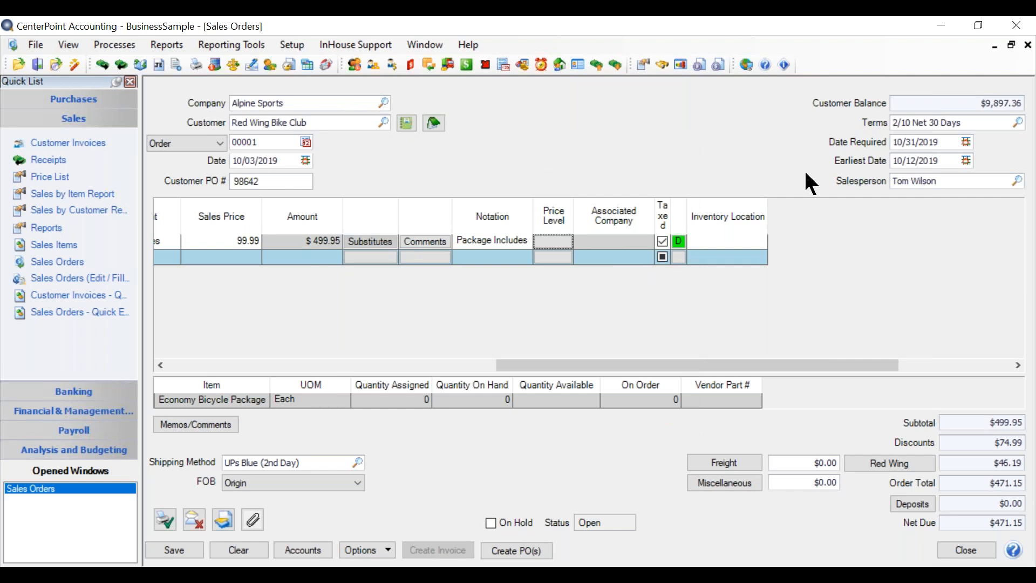
Add the Profit Center and Location columns to the order line grid.
{"action": "right_click", "coordinate": [512, 280]}
{"action": "left_click", "coordinate": [586, 292]}
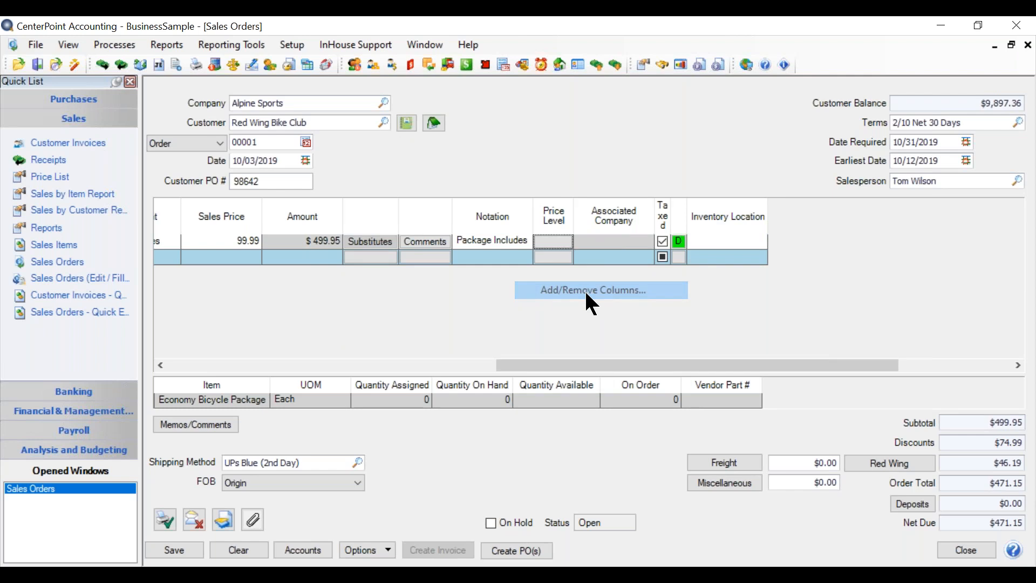
{"action": "left_click_drag", "start_coordinate": [587, 245], "coordinate": [595, 304]}
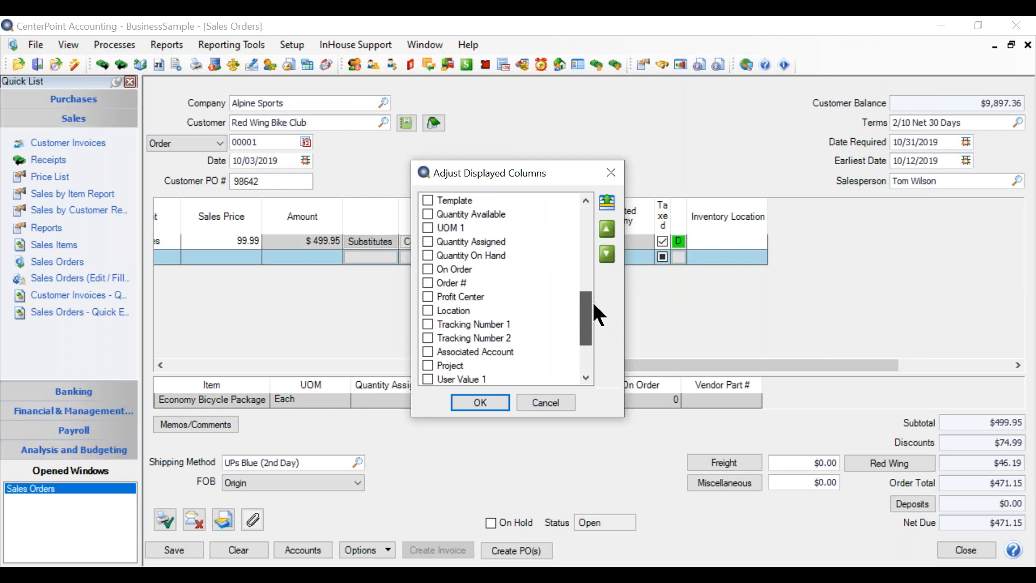
{"action": "left_click", "coordinate": [428, 296]}
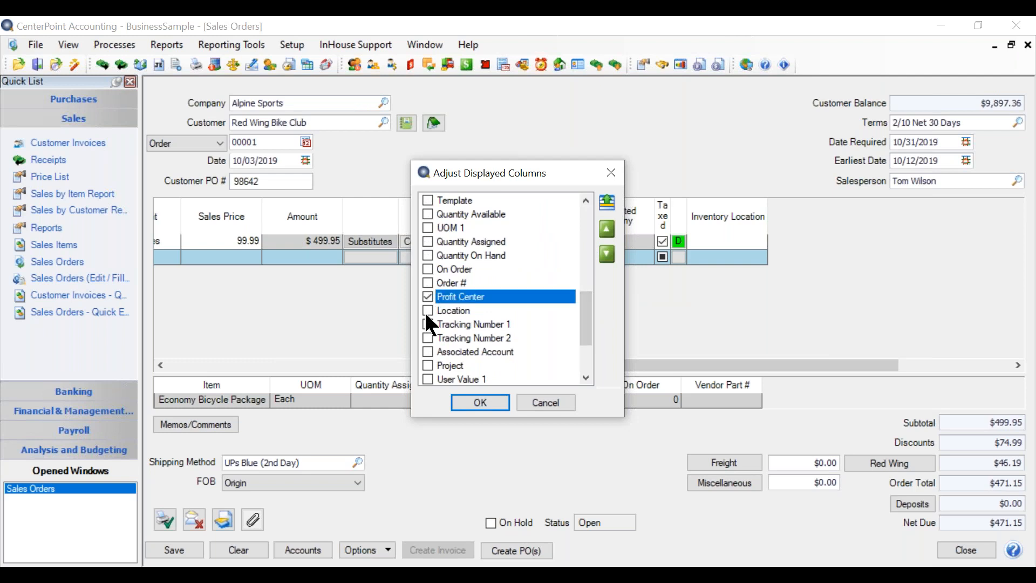
{"action": "left_click", "coordinate": [427, 311]}
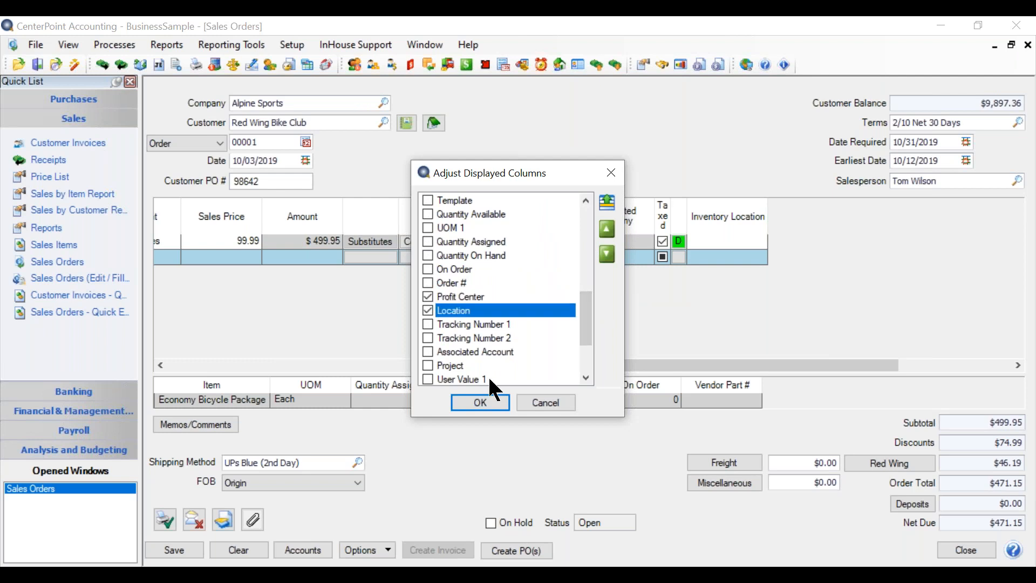
{"action": "left_click", "coordinate": [482, 406]}
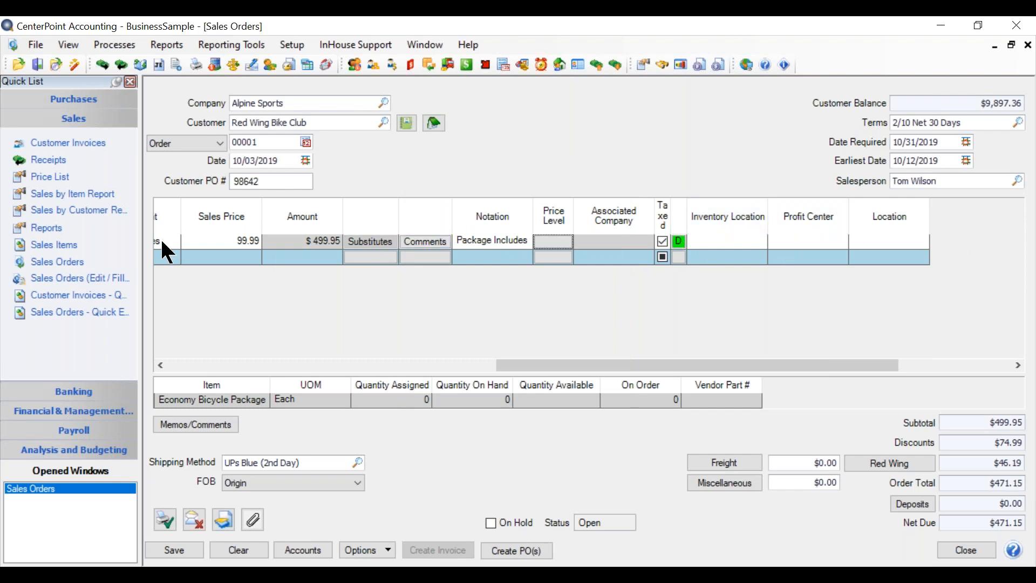
Deselect the Price Level column in the order line grid's displayed columns.
{"action": "left_click_drag", "start_coordinate": [580, 368], "coordinate": [516, 362]}
{"action": "left_click", "coordinate": [666, 257]}
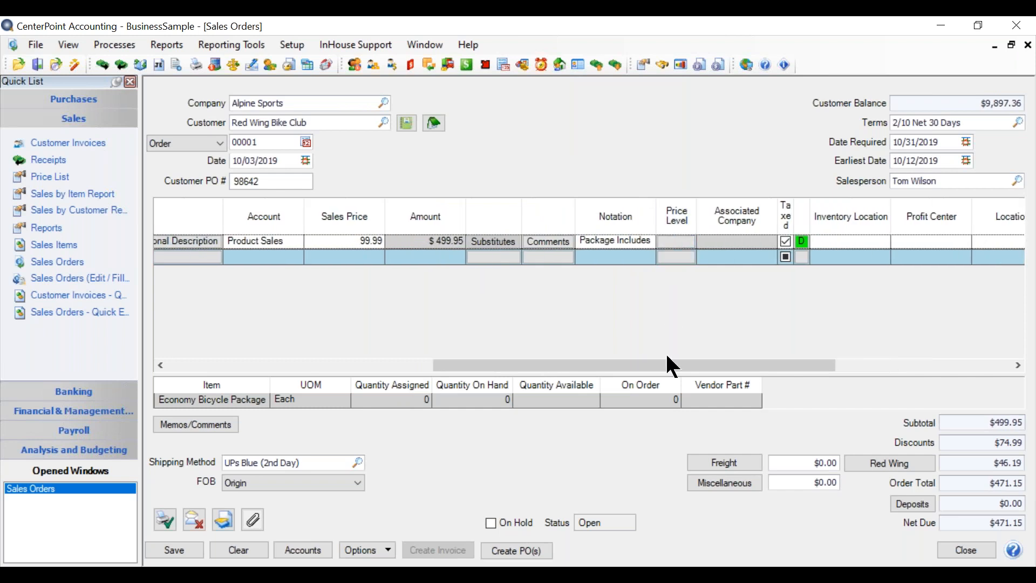
{"action": "right_click", "coordinate": [704, 319]}
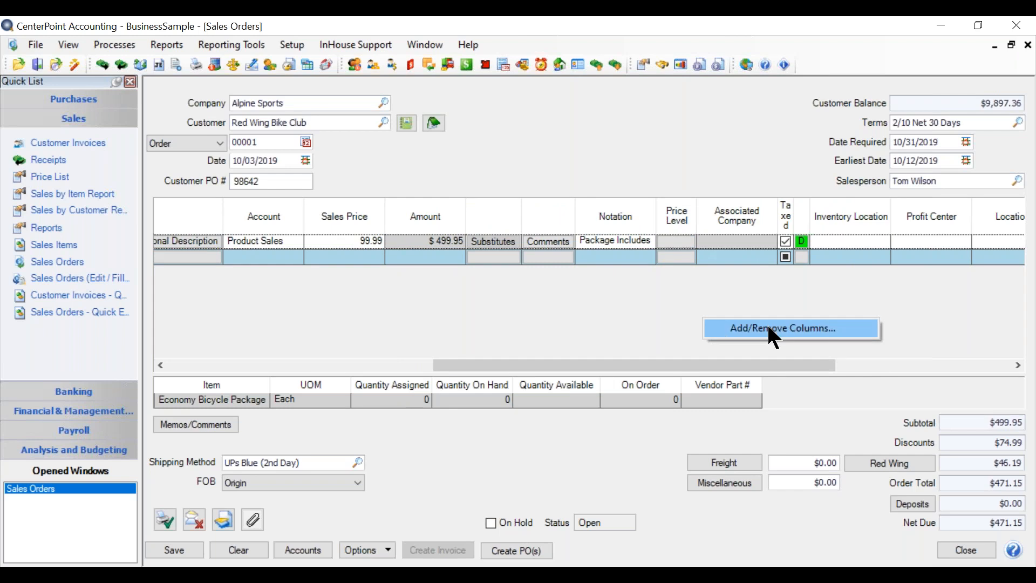
{"action": "left_click", "coordinate": [769, 327]}
{"action": "scroll", "coordinate": [509, 326], "scroll_direction": "down", "scroll_amount": 1}
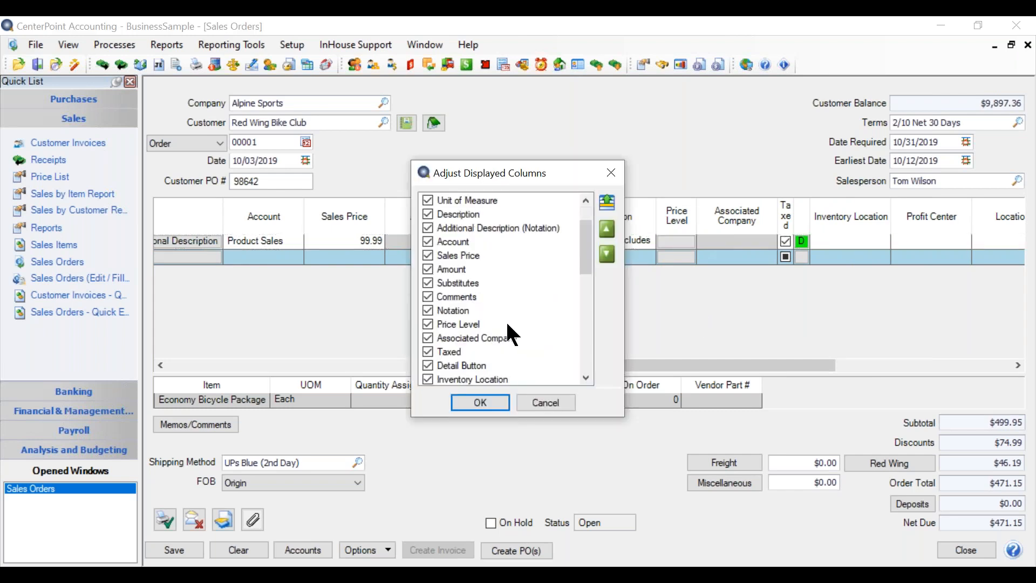
{"action": "left_click", "coordinate": [427, 324]}
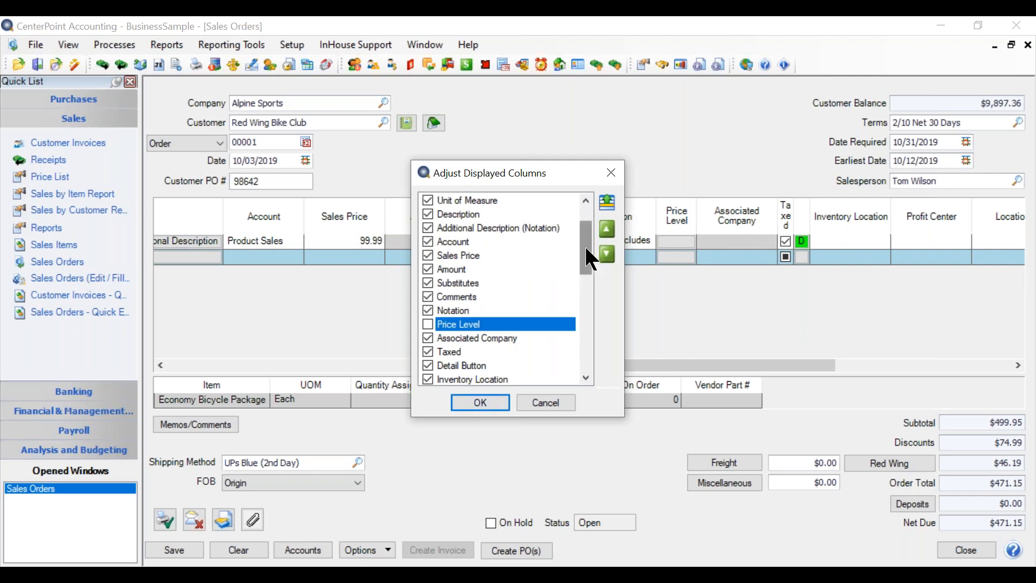
Move the Substitutes column down the displayed-columns order to after Location, and apply the column changes.
{"action": "left_click_drag", "start_coordinate": [585, 247], "coordinate": [585, 215]}
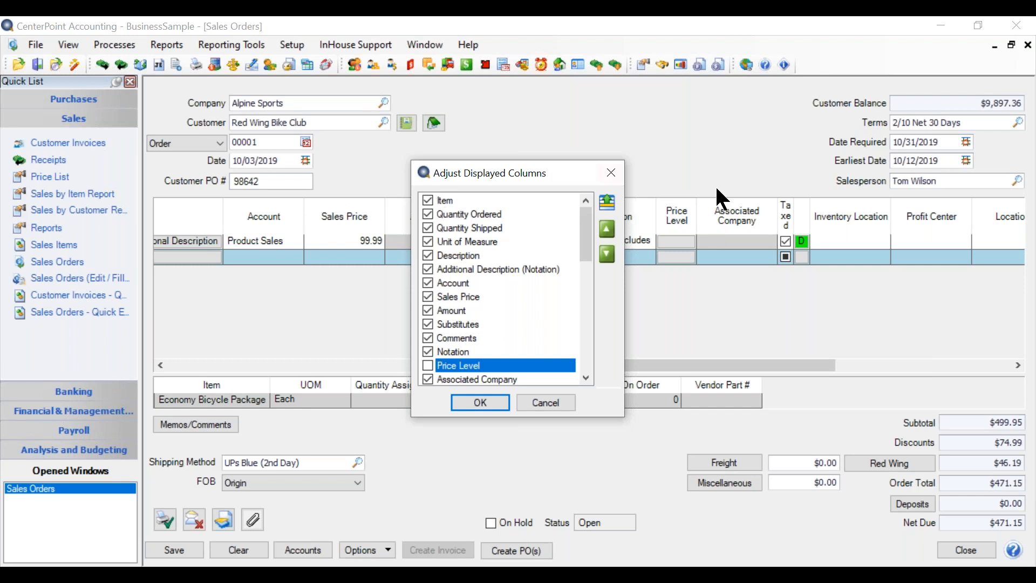
{"action": "left_click", "coordinate": [460, 201]}
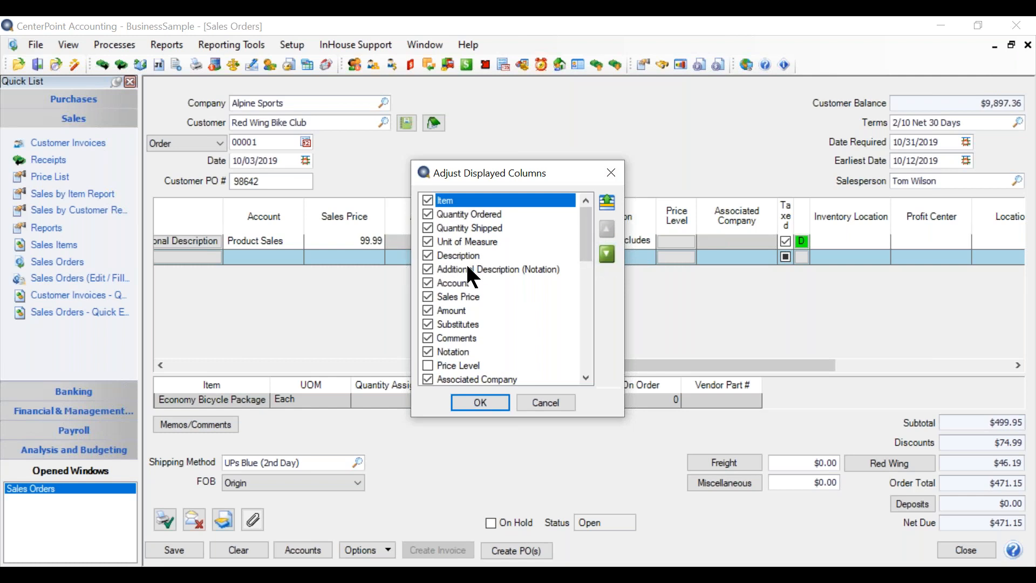
{"action": "left_click", "coordinate": [453, 323]}
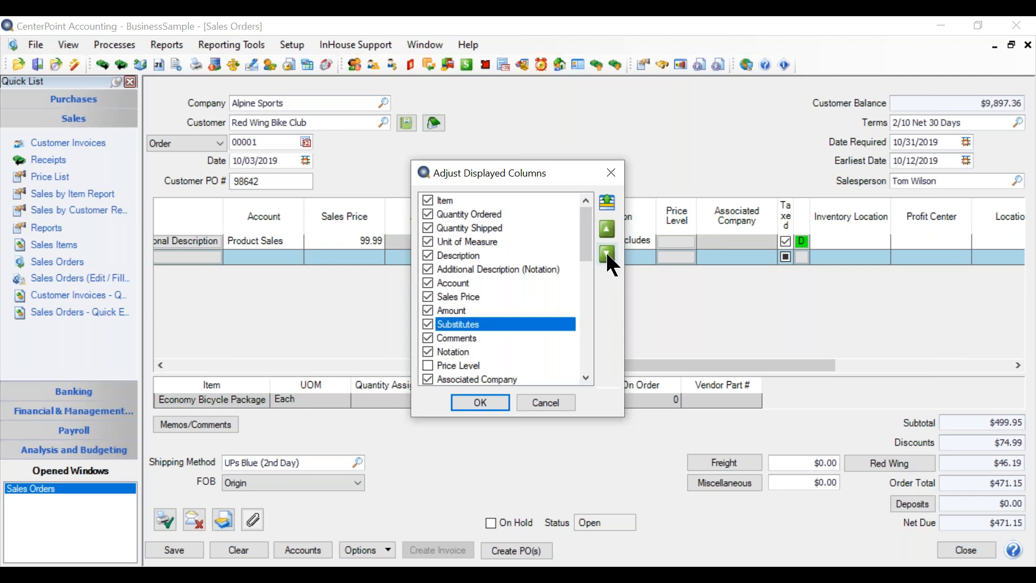
{"action": "left_click", "coordinate": [608, 254]}
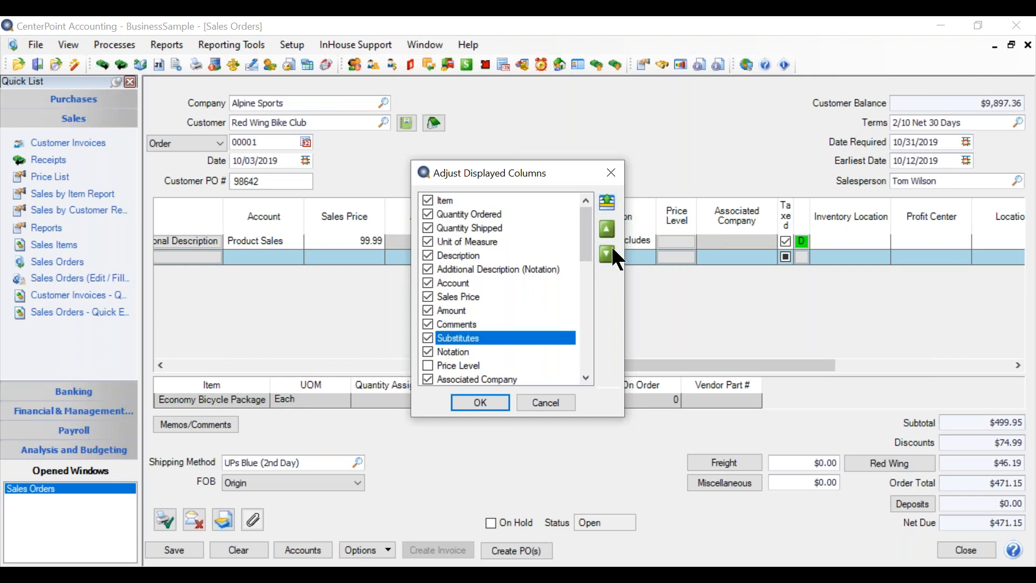
{"action": "left_click", "coordinate": [610, 251]}
{"action": "left_click", "coordinate": [610, 251]}
{"action": "left_click", "coordinate": [611, 251]}
{"action": "left_click", "coordinate": [610, 251]}
{"action": "left_click", "coordinate": [610, 250]}
{"action": "left_click", "coordinate": [610, 250]}
{"action": "left_click", "coordinate": [610, 251]}
{"action": "left_click", "coordinate": [610, 251]}
{"action": "left_click", "coordinate": [610, 251]}
{"action": "left_click", "coordinate": [610, 250]}
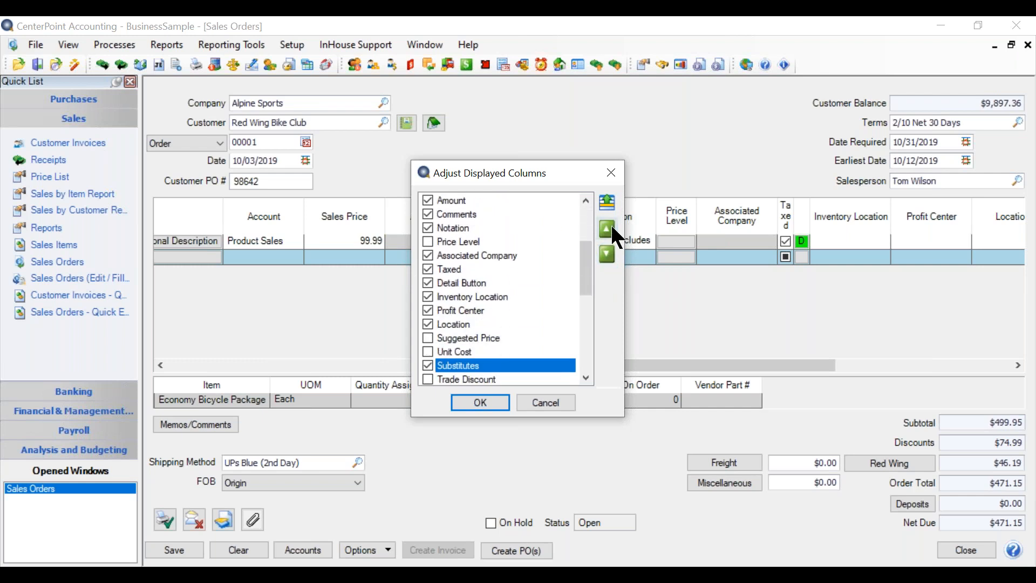
{"action": "left_click", "coordinate": [612, 226]}
{"action": "left_click", "coordinate": [469, 399]}
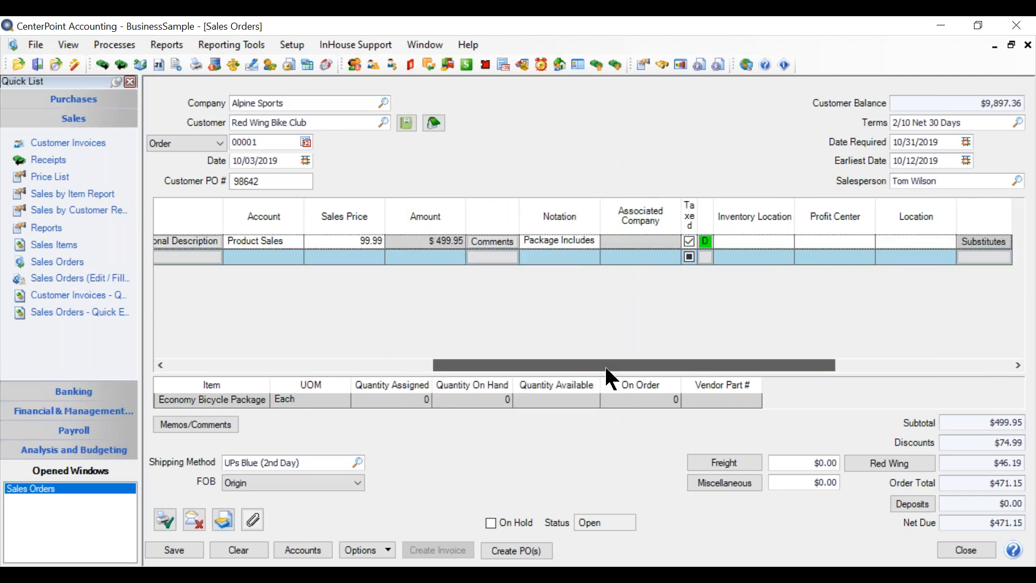
Add the Standard Bicycle Package to the second order line by looking up "stand", with a quantity ordered of 3.
{"action": "left_click_drag", "start_coordinate": [648, 372], "coordinate": [265, 370]}
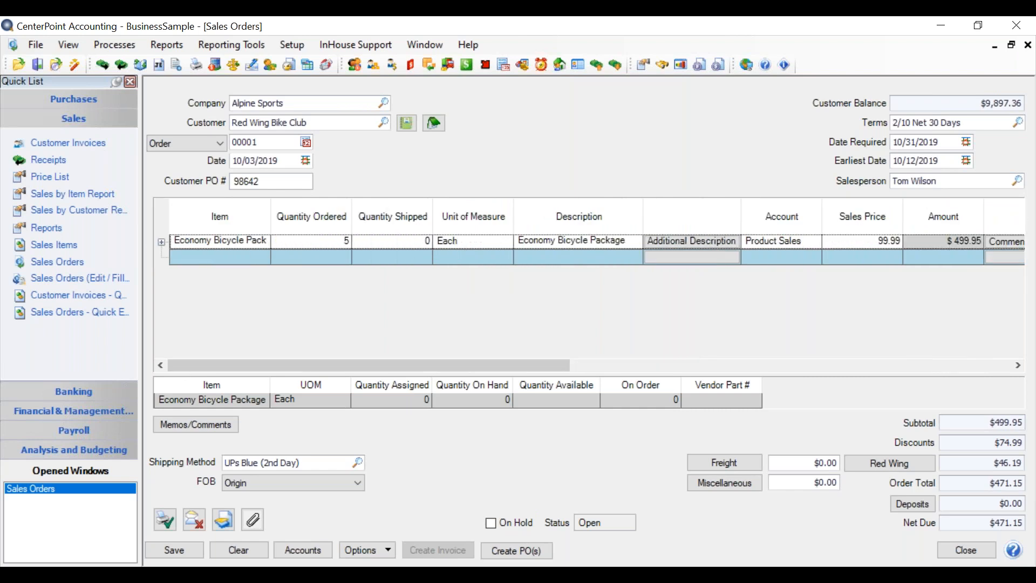
{"action": "left_click", "coordinate": [203, 256]}
{"action": "type", "text": "stand"}
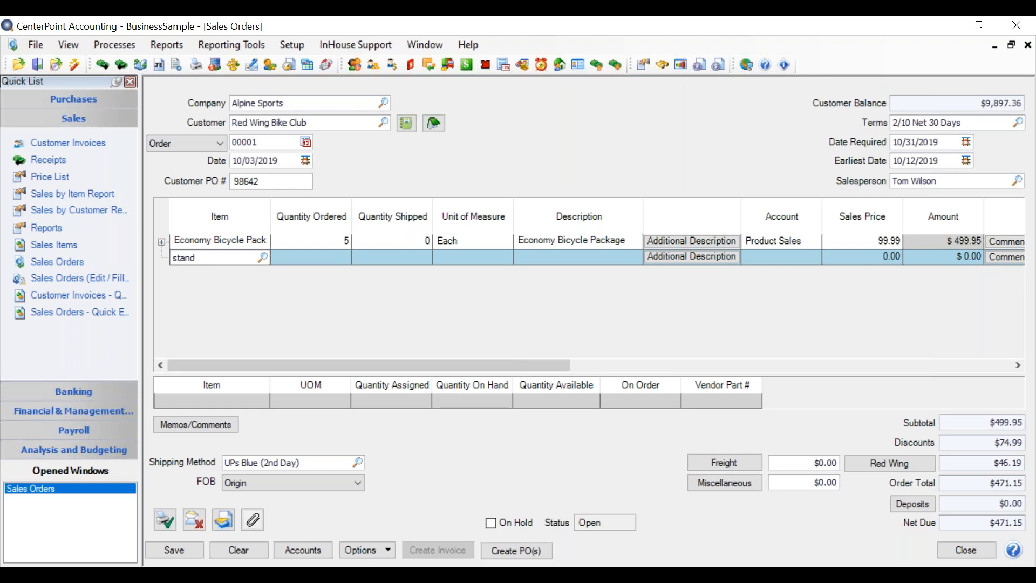
{"action": "key", "text": "Tab"}
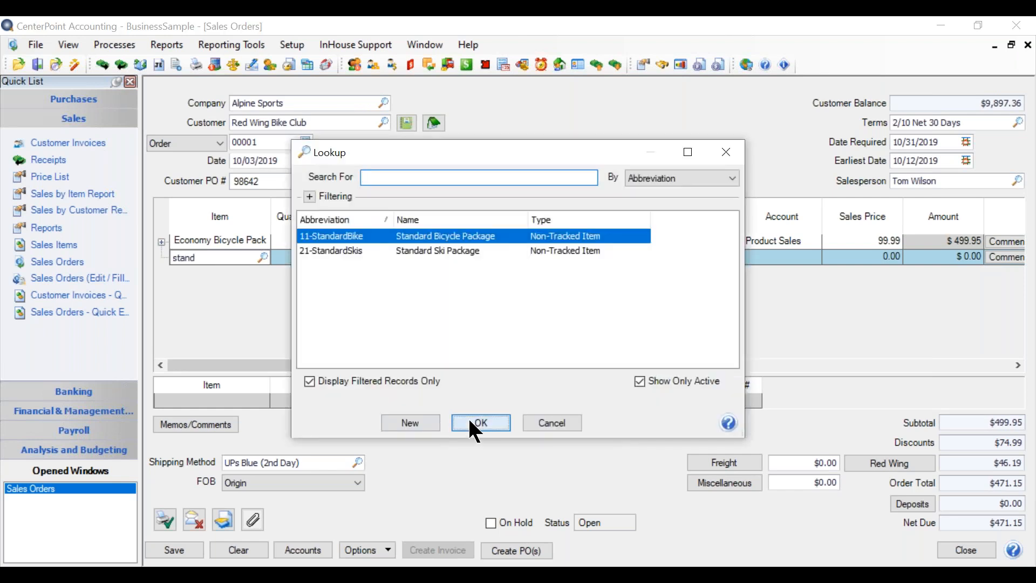
{"action": "left_click", "coordinate": [474, 423]}
{"action": "left_click", "coordinate": [344, 256]}
{"action": "type", "text": "3"}
{"action": "key", "text": "Tab"}
{"action": "key", "text": "Tab"}
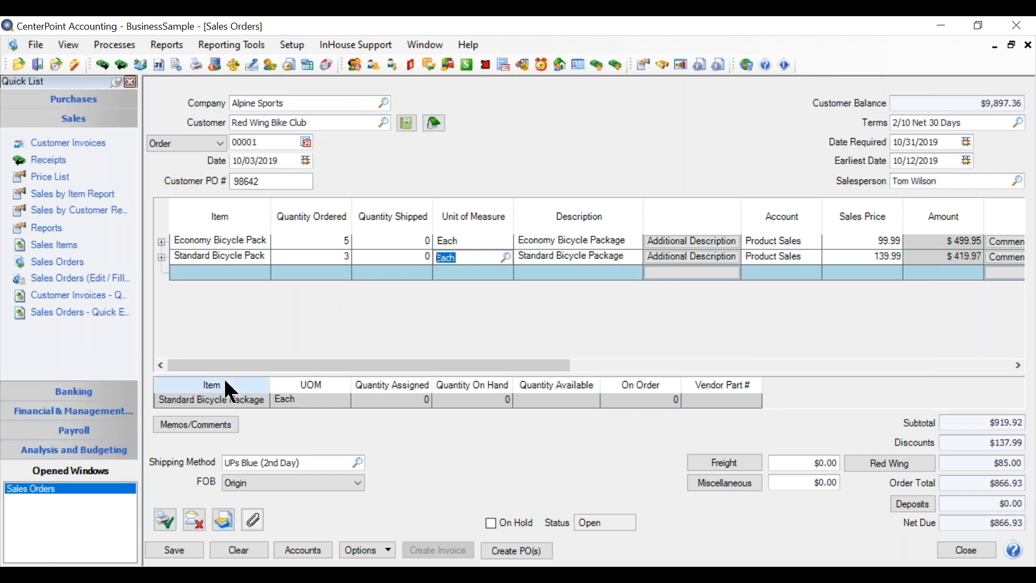
Review the columns available for the item information grid of the Standard Bicycle Package line, and accept them as they are.
{"action": "left_click", "coordinate": [202, 256]}
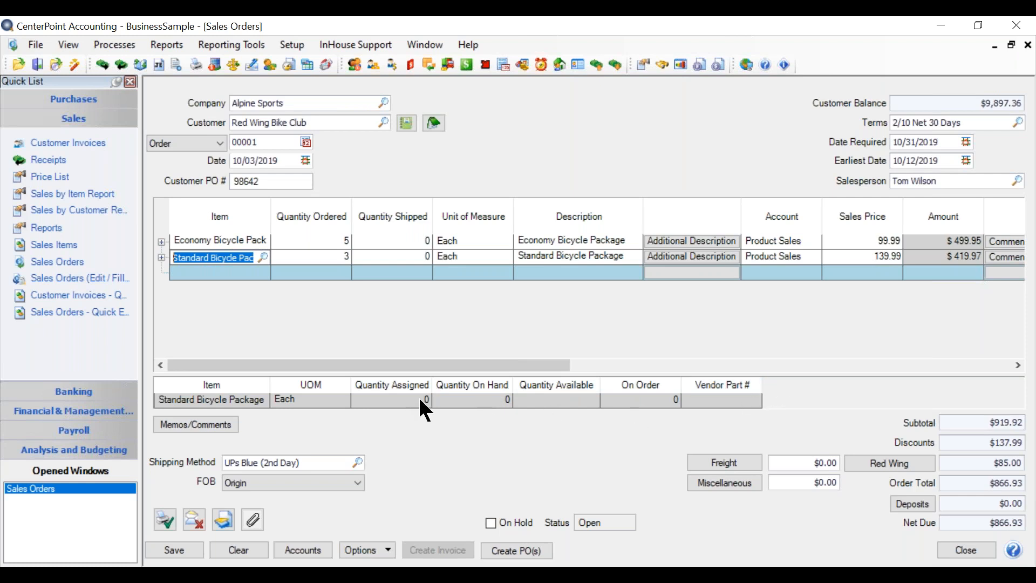
{"action": "right_click", "coordinate": [476, 403]}
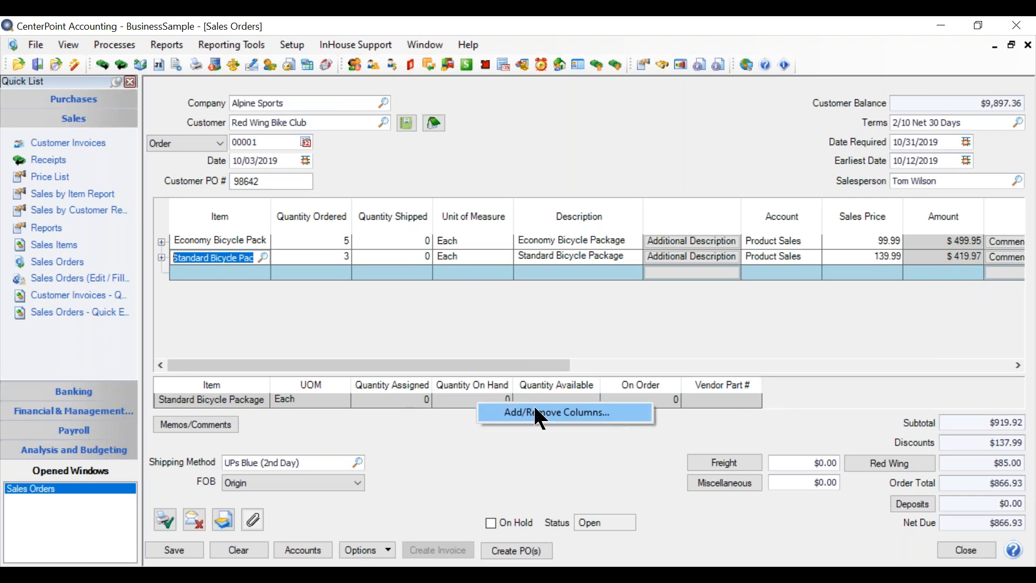
{"action": "left_click", "coordinate": [535, 410]}
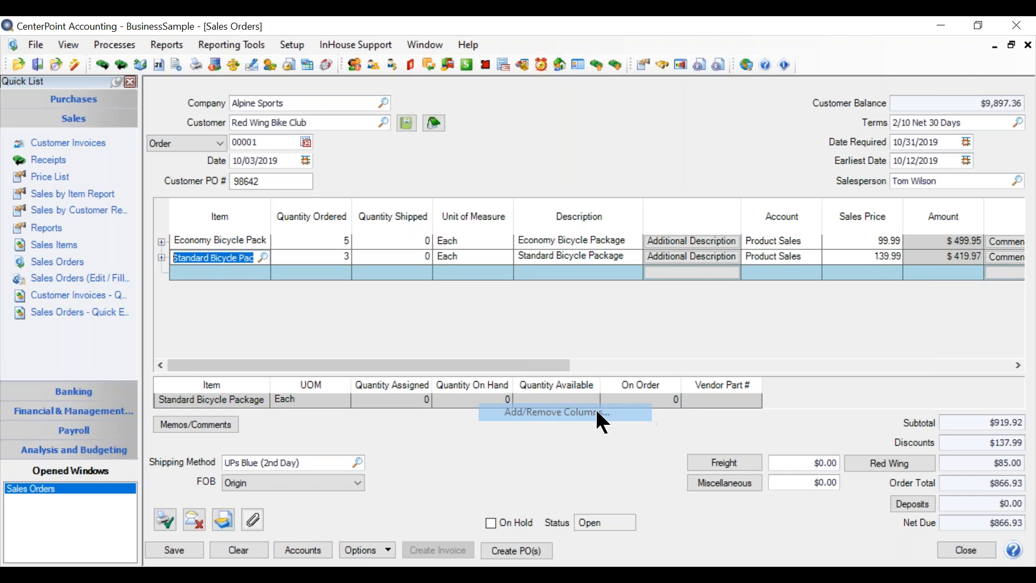
{"action": "scroll", "coordinate": [582, 267], "scroll_direction": "down", "scroll_amount": 2}
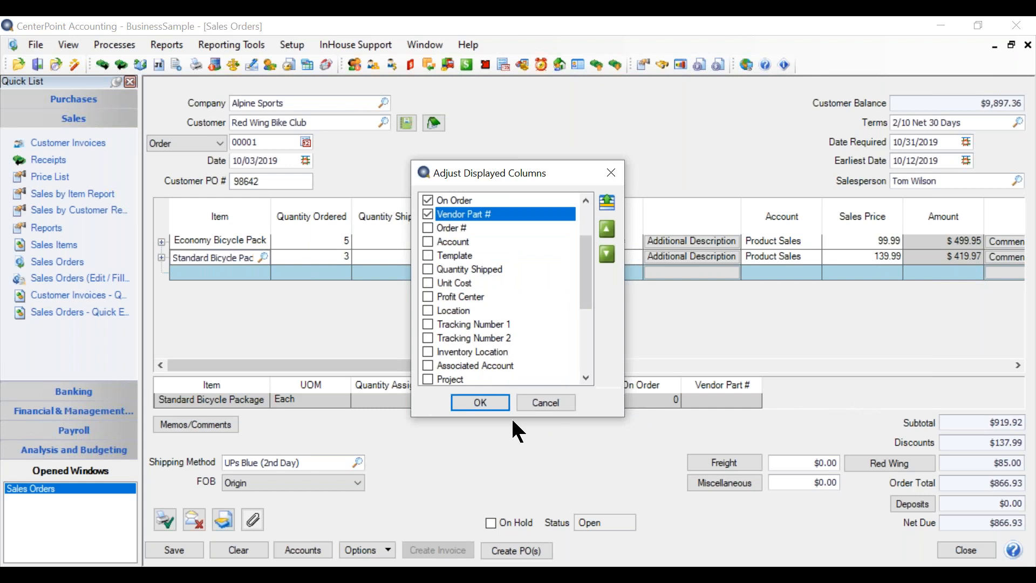
{"action": "left_click", "coordinate": [489, 403]}
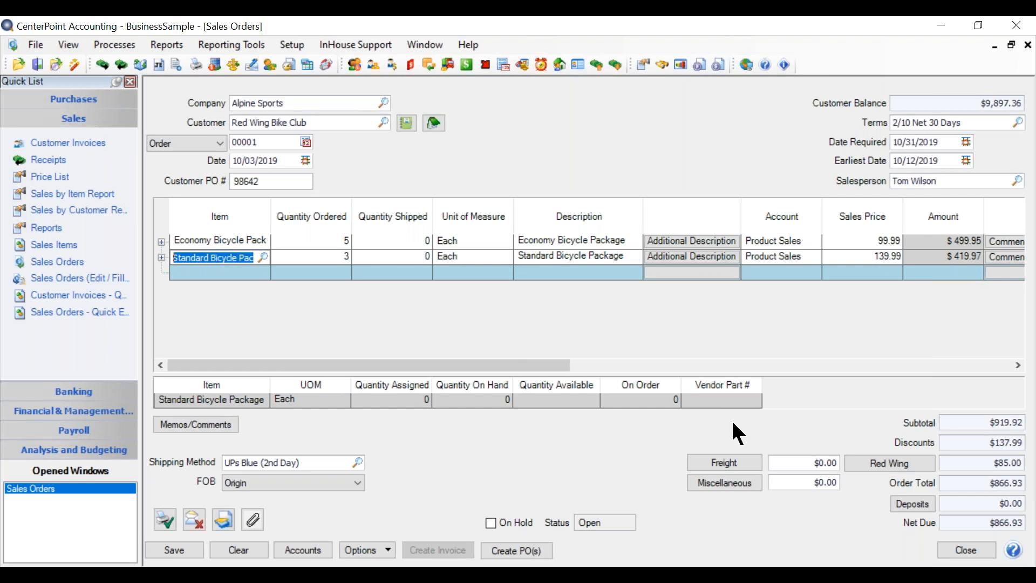
Hide the item information grid beneath the order lines and show it again.
{"action": "left_click", "coordinate": [391, 557]}
{"action": "left_click", "coordinate": [357, 529]}
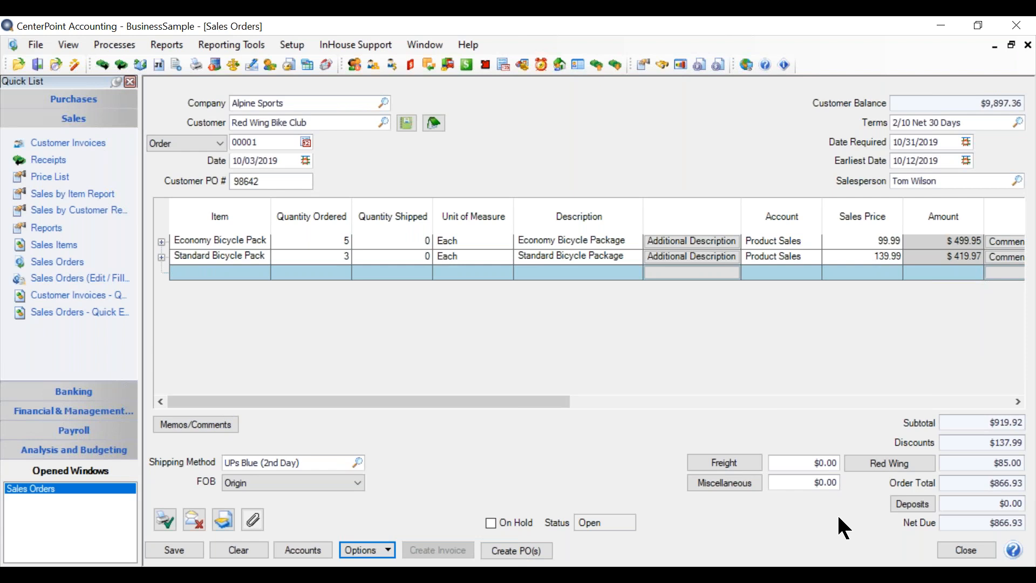
{"action": "left_click", "coordinate": [382, 549]}
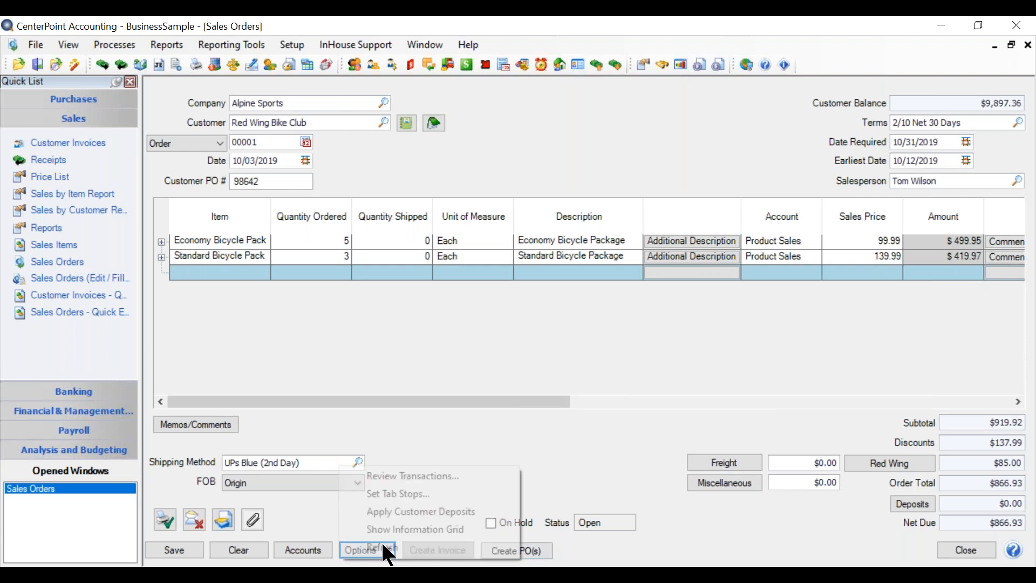
{"action": "left_click", "coordinate": [360, 529]}
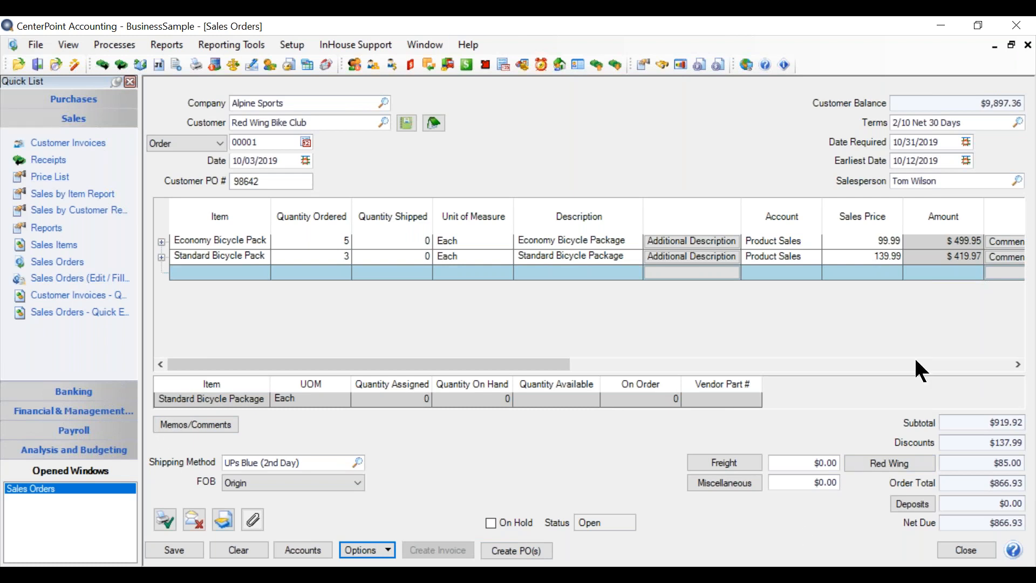
View the order's memo, comment and custom fields, and close them without entering anything.
{"action": "left_click", "coordinate": [190, 424]}
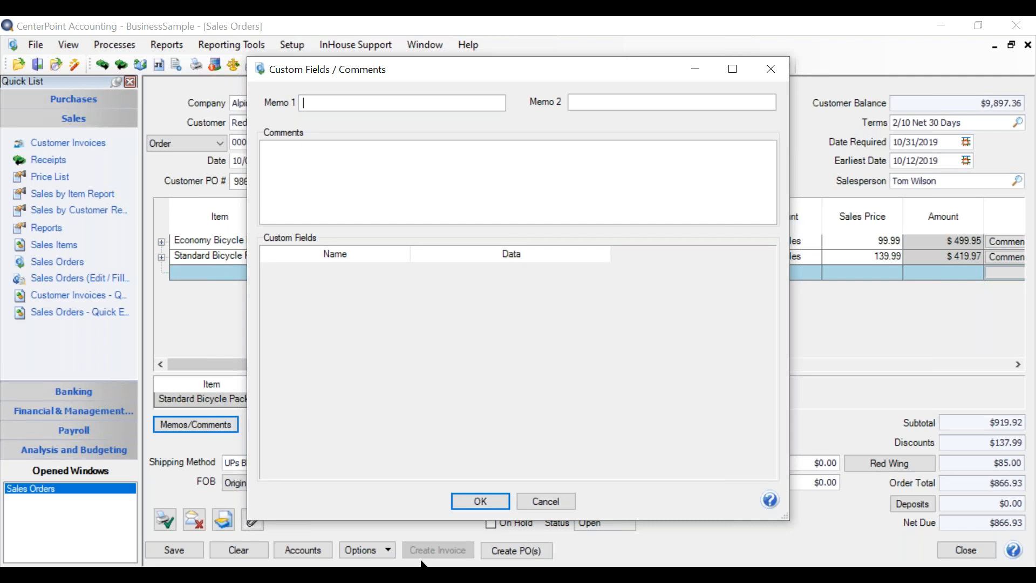
{"action": "left_click", "coordinate": [480, 502]}
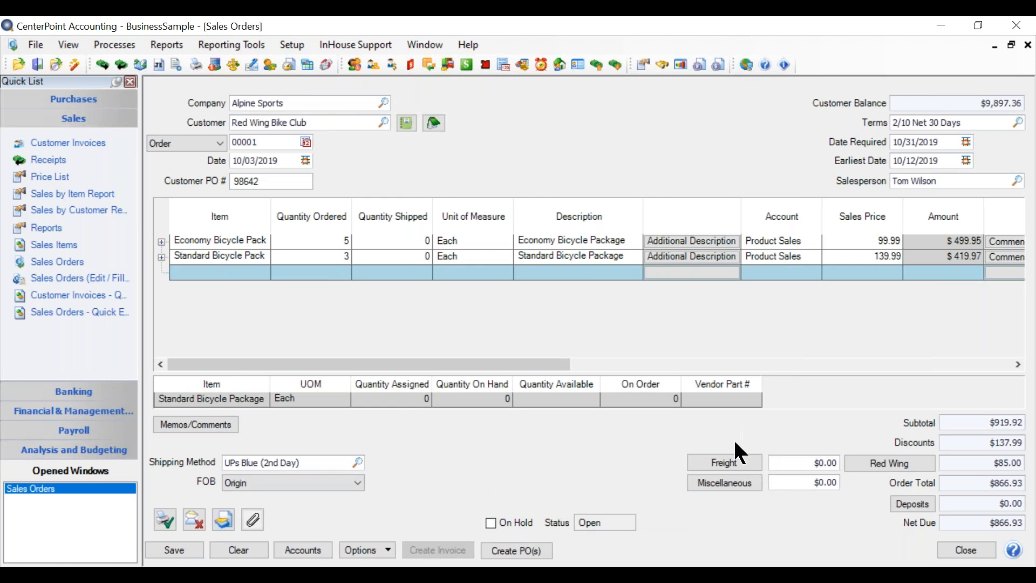
Set the order's freight charge to $125.00.
{"action": "left_click", "coordinate": [782, 464]}
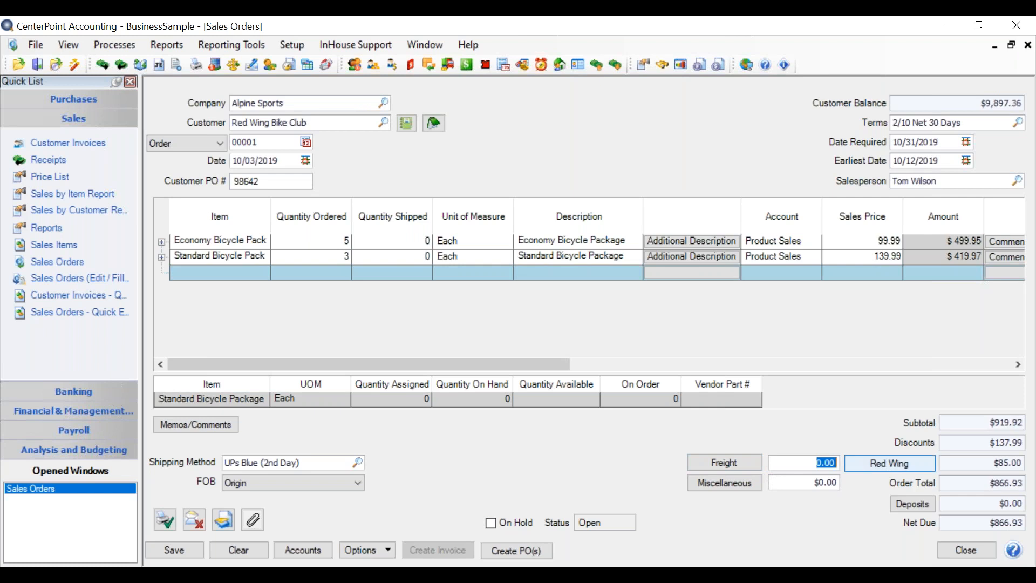
{"action": "type", "text": "125."}
{"action": "key", "text": "Tab"}
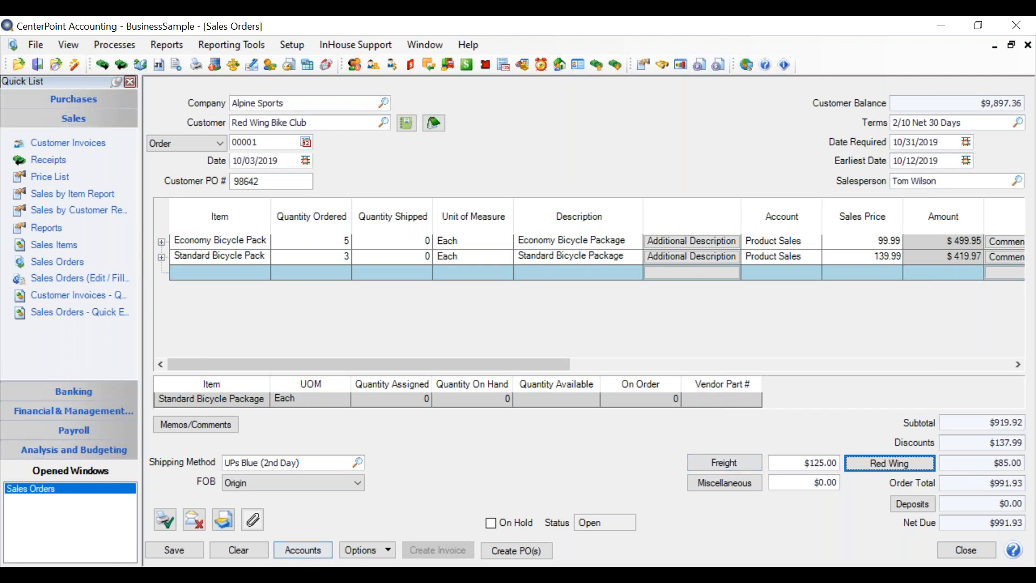
Review the default accounts, shipping method and payment type assigned to the sales order, and accept them as they are.
{"action": "left_click", "coordinate": [300, 556]}
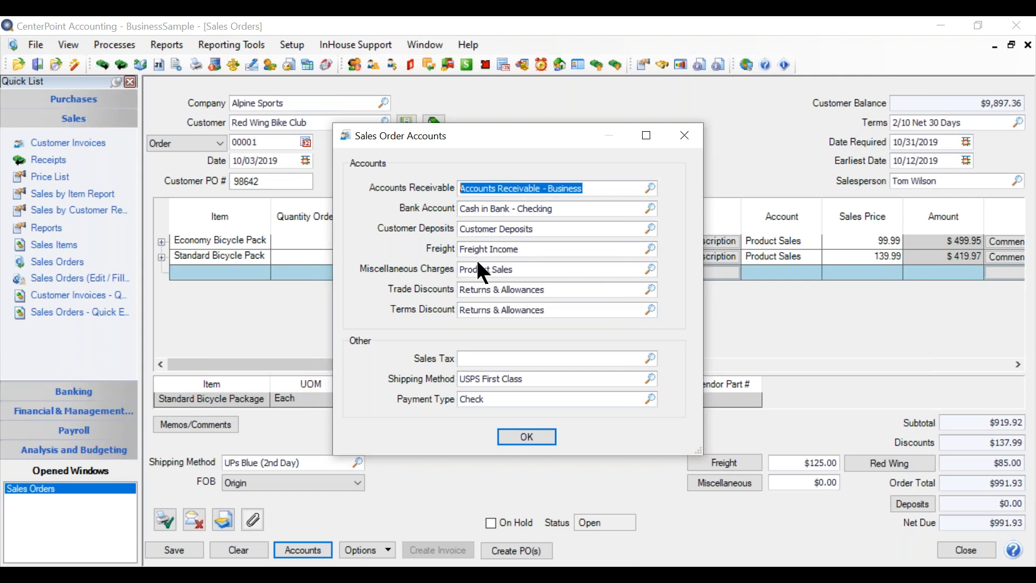
{"action": "left_click", "coordinate": [527, 434]}
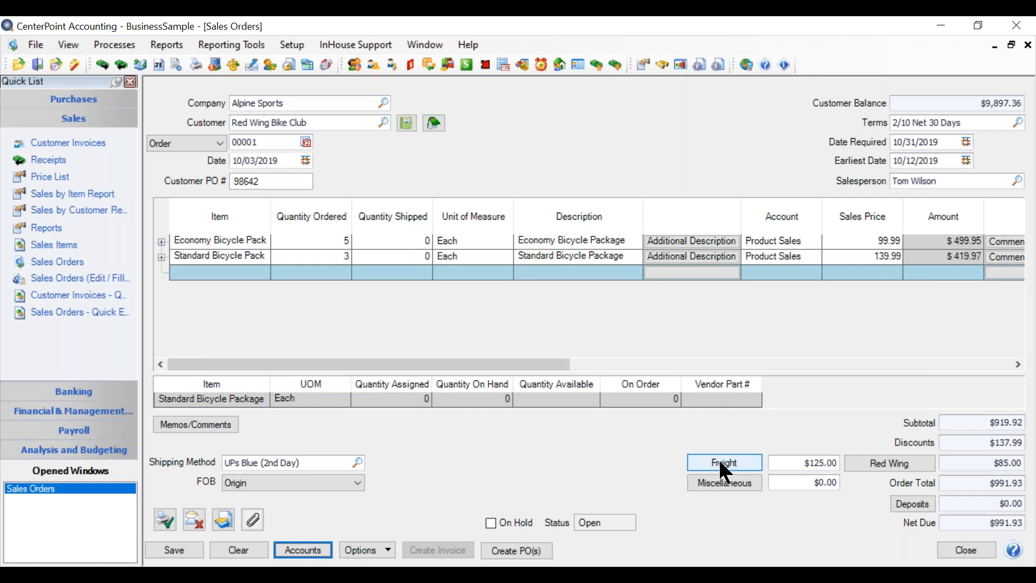
Assign the freight charge to the Biking Equipment & Service profit center and the Minnesota Store location, and recheck the freight details.
{"action": "left_click", "coordinate": [725, 471]}
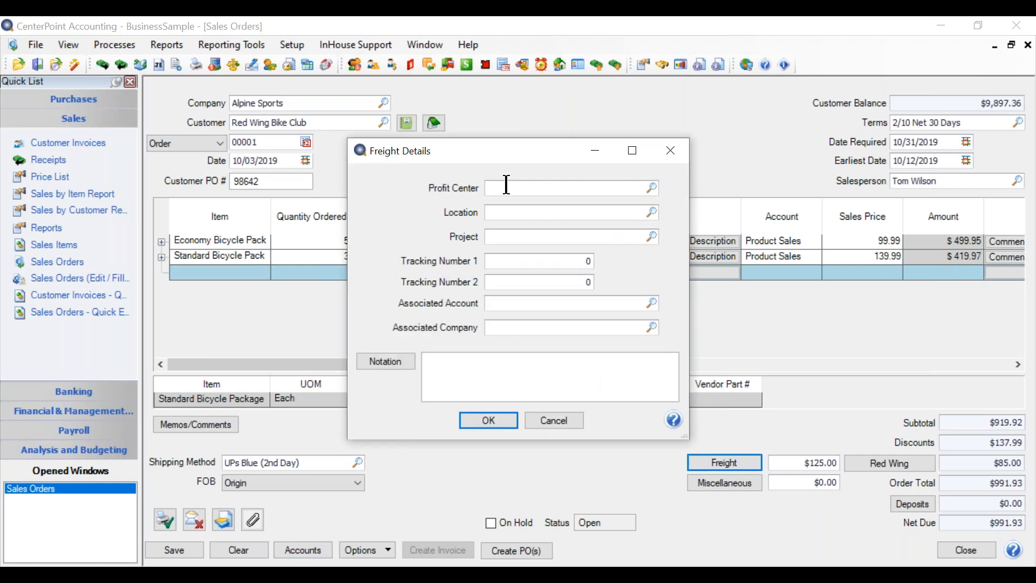
{"action": "type", "text": "bike"}
{"action": "key", "text": "Tab"}
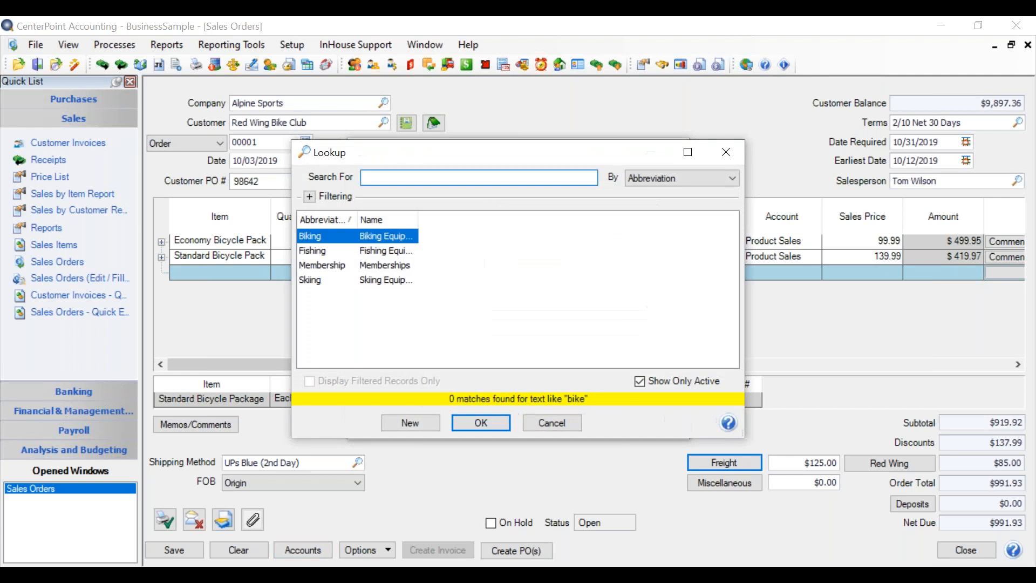
{"action": "left_click", "coordinate": [475, 422]}
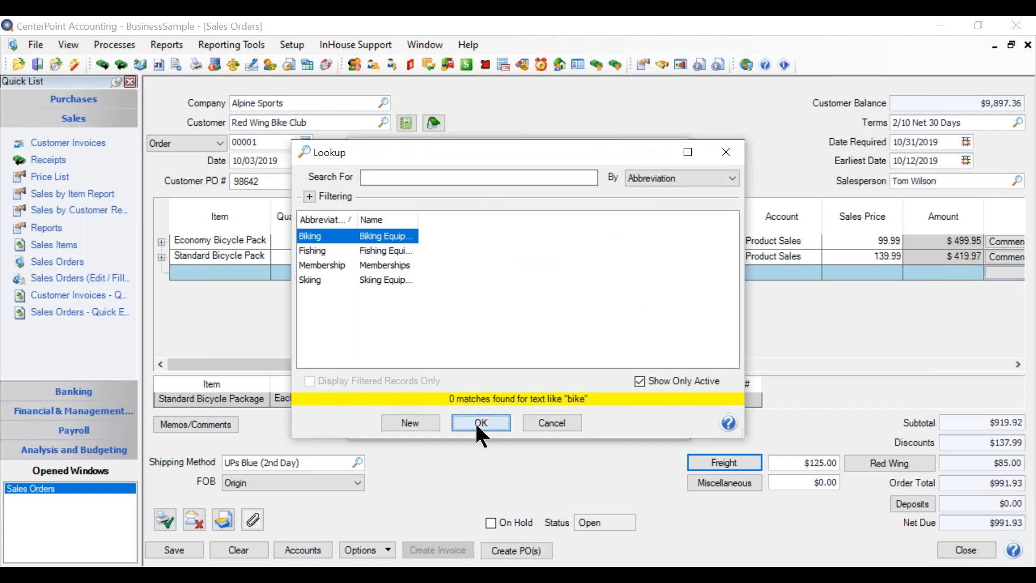
{"action": "type", "text": "mi"}
{"action": "key", "text": "Tab"}
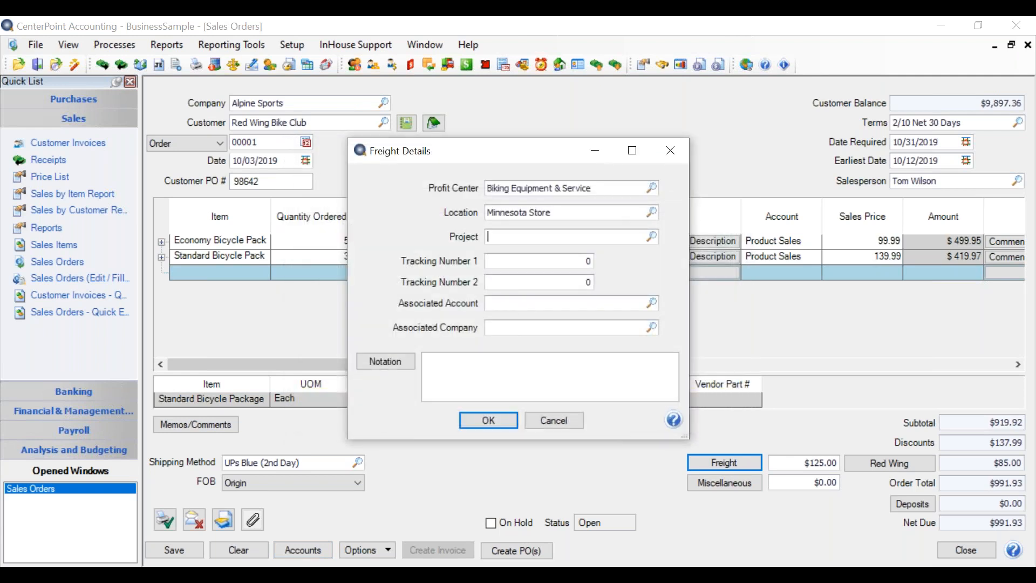
{"action": "left_click", "coordinate": [489, 421]}
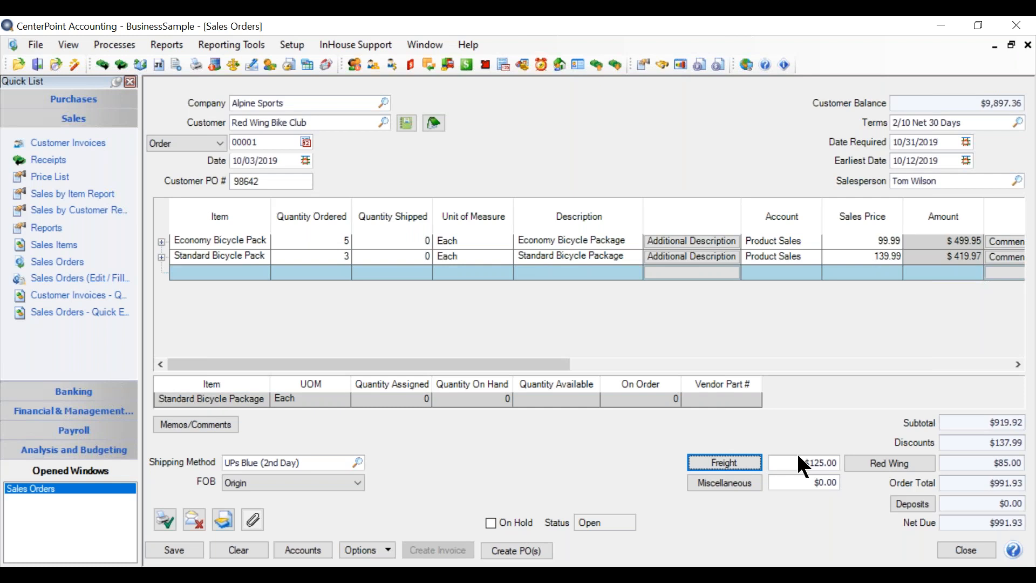
{"action": "left_click", "coordinate": [709, 474]}
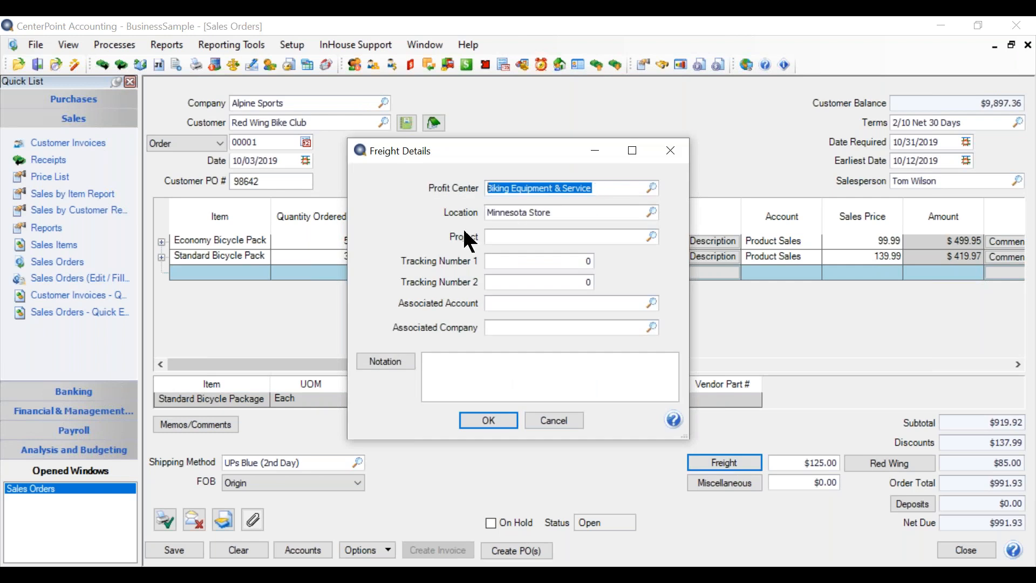
{"action": "left_click", "coordinate": [481, 419]}
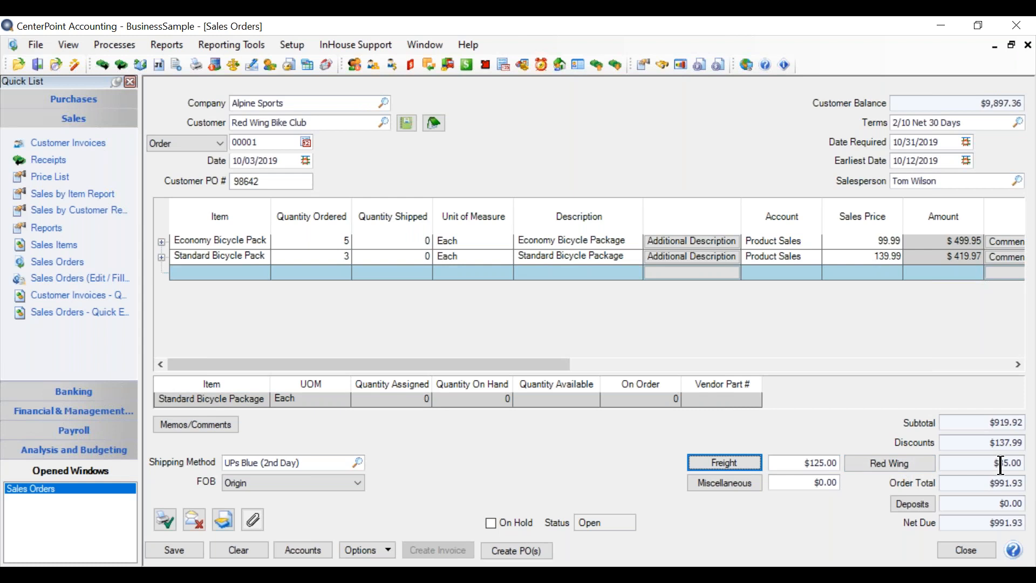
Review the order's sales tax breakdown and its customer deposits with the terms discount, accepting both as they are.
{"action": "left_click", "coordinate": [891, 465]}
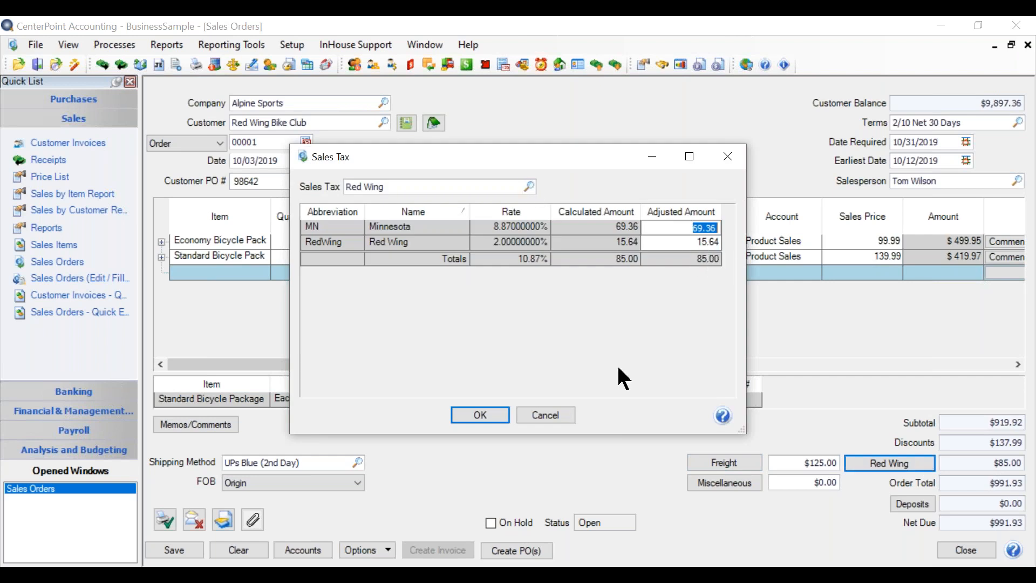
{"action": "left_click", "coordinate": [487, 416]}
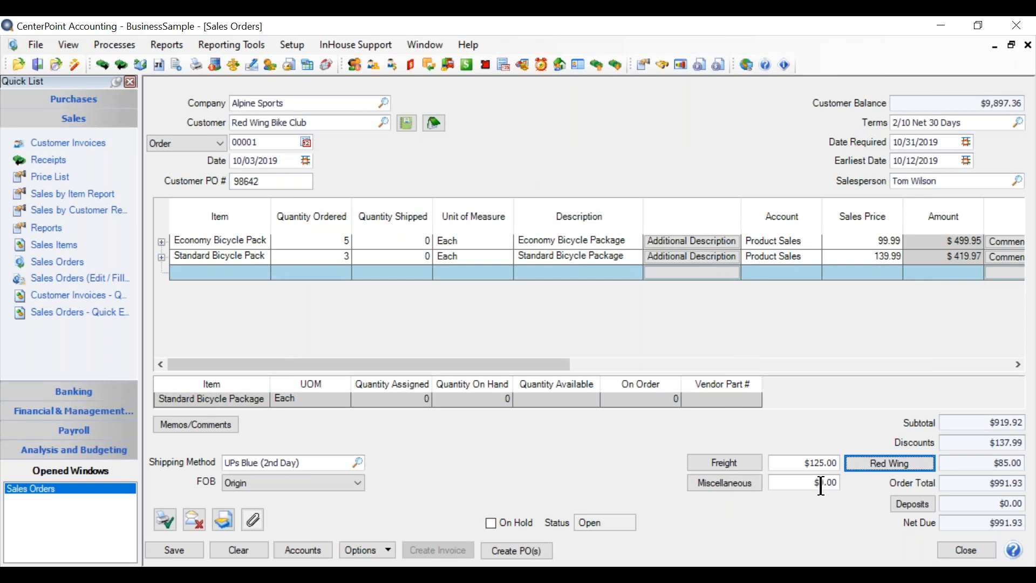
{"action": "left_click", "coordinate": [900, 505]}
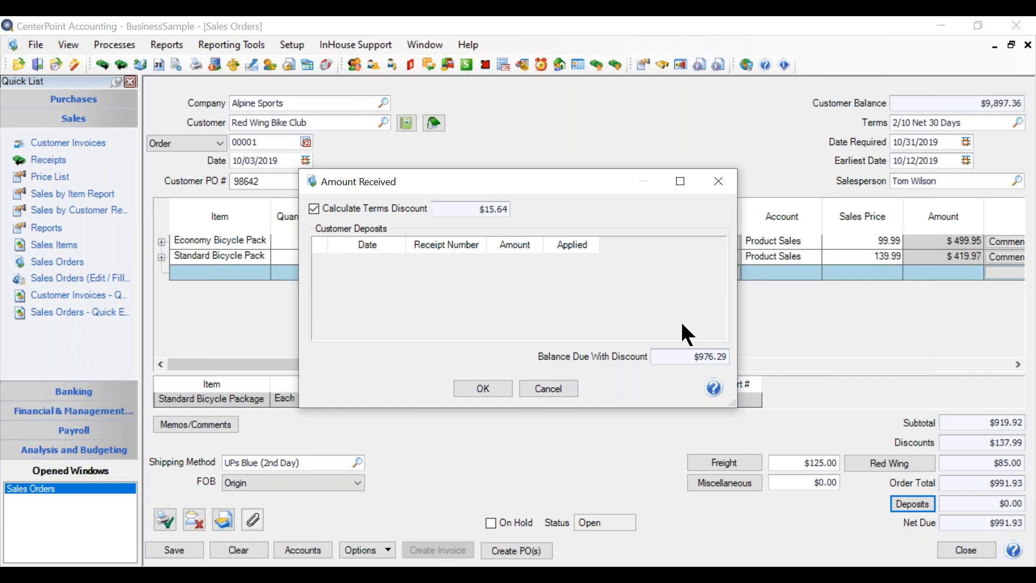
{"action": "left_click", "coordinate": [500, 390]}
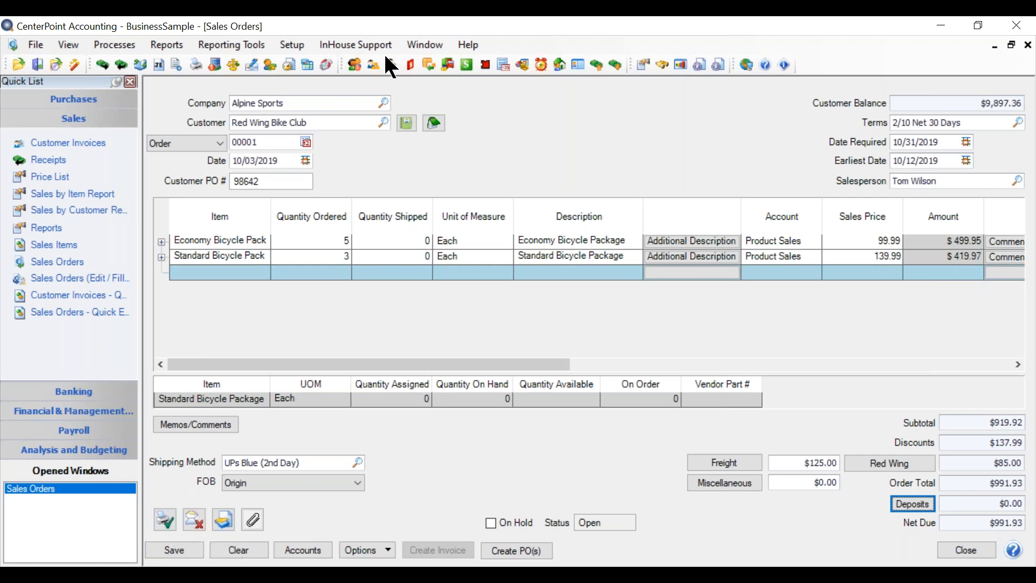
Review the email and print options in Red Wing Bike Club's customer record, and save it without changes.
{"action": "left_click", "coordinate": [316, 126]}
{"action": "right_click", "coordinate": [318, 126]}
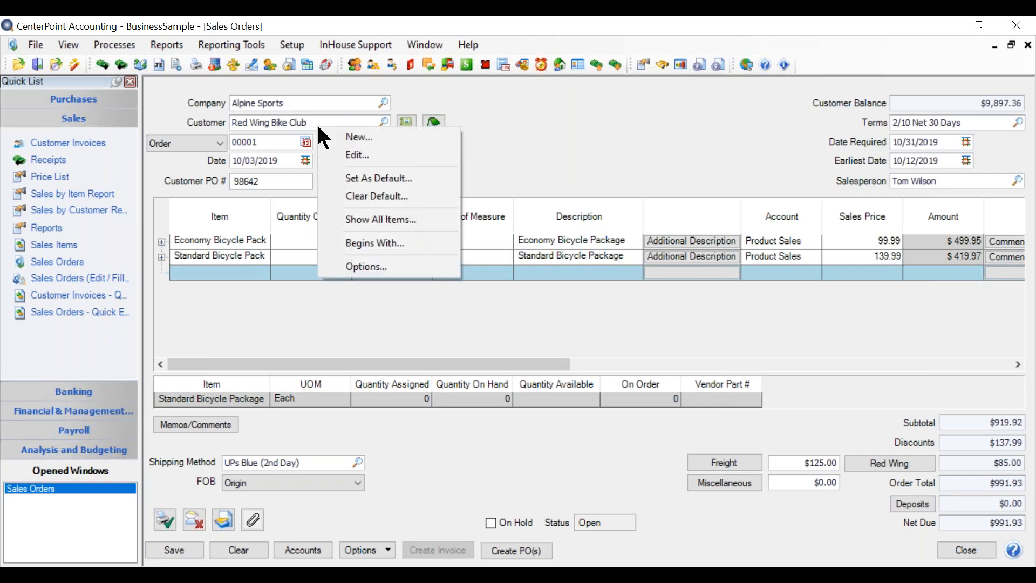
{"action": "left_click", "coordinate": [354, 155]}
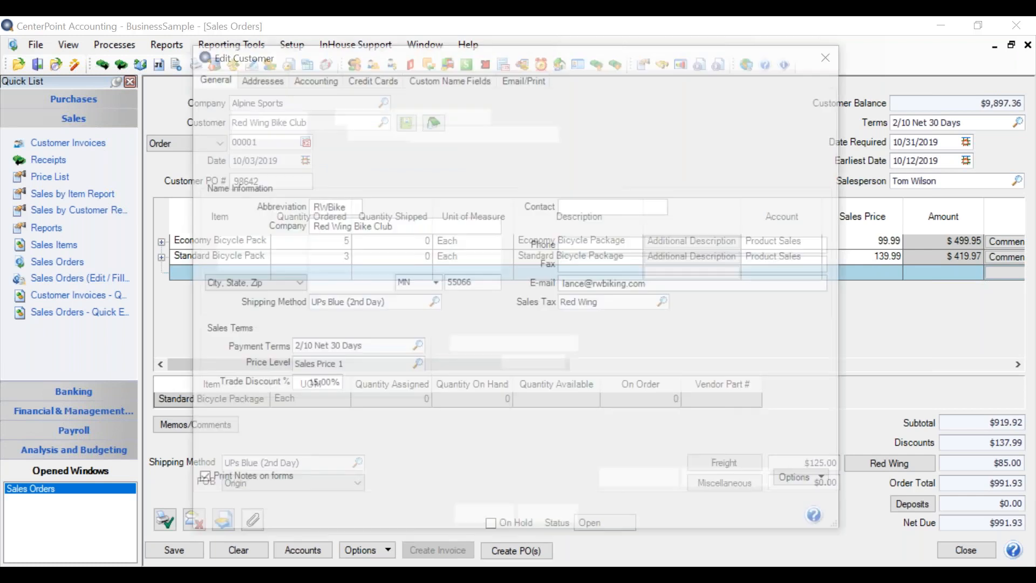
{"action": "left_click", "coordinate": [521, 80]}
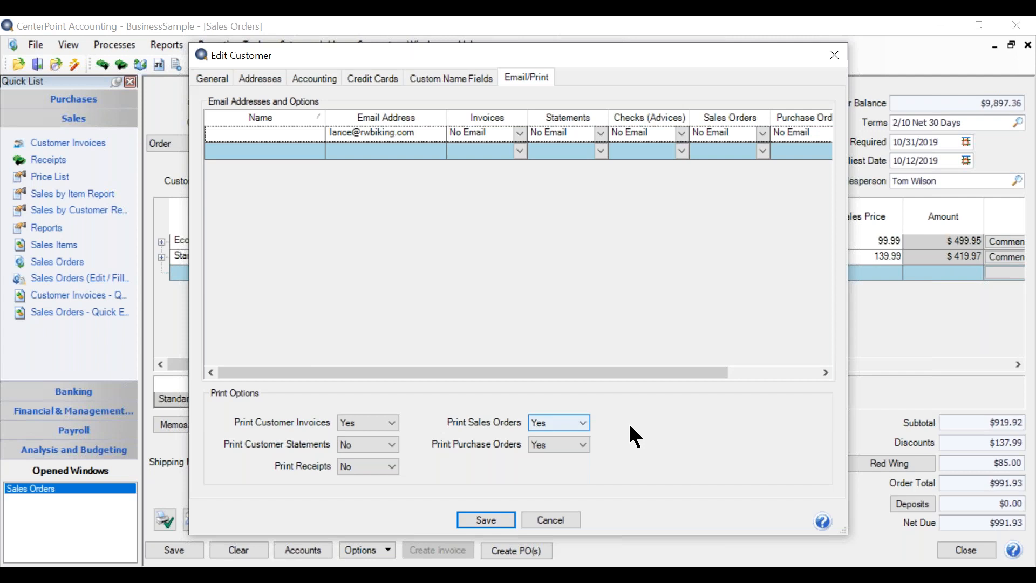
{"action": "left_click", "coordinate": [505, 519]}
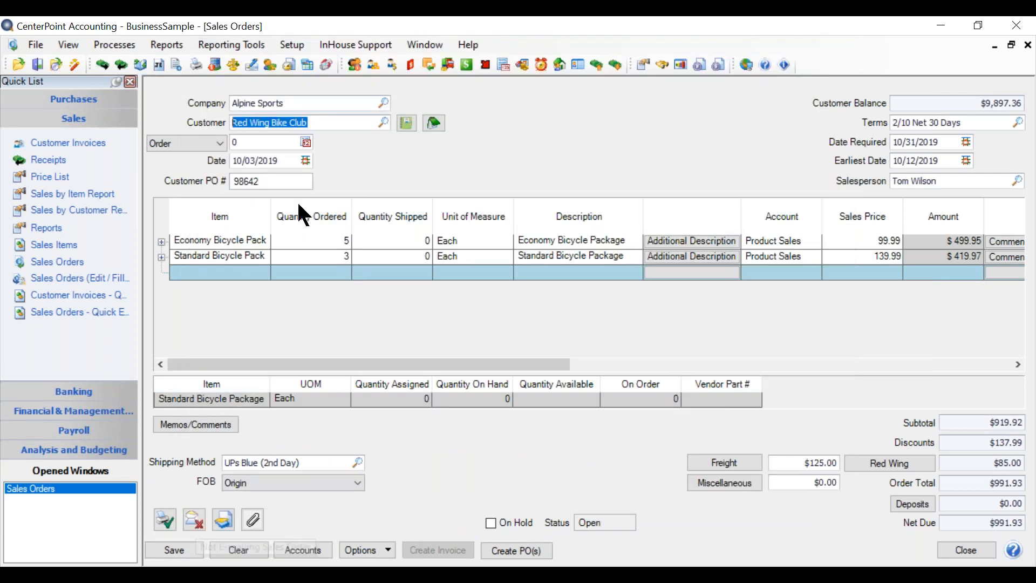
Set the Sales Orders email option to Send "To..." for the e-mail address in Red Wing Bike Club's customer record, and save it.
{"action": "right_click", "coordinate": [292, 121]}
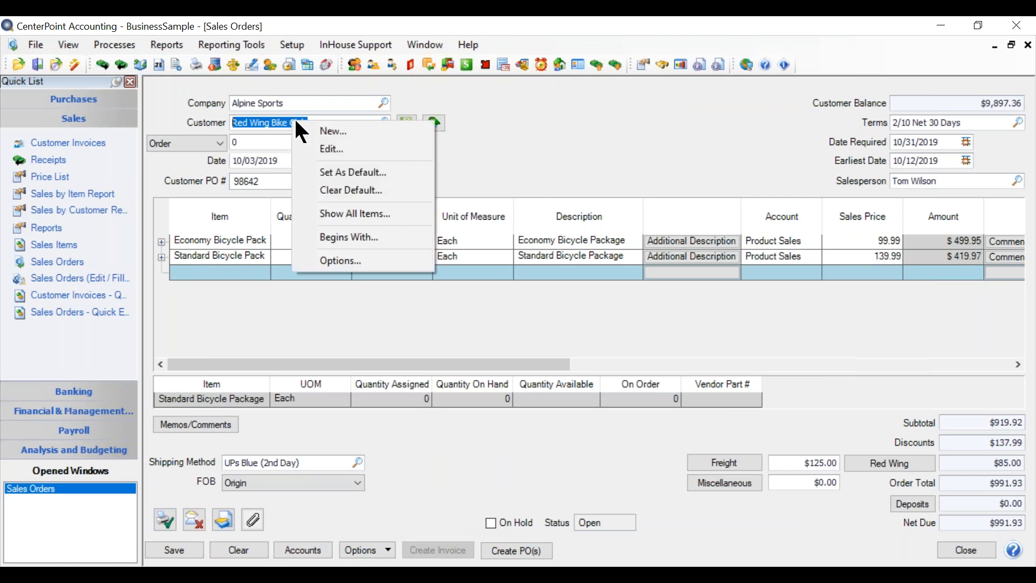
{"action": "left_click", "coordinate": [318, 144]}
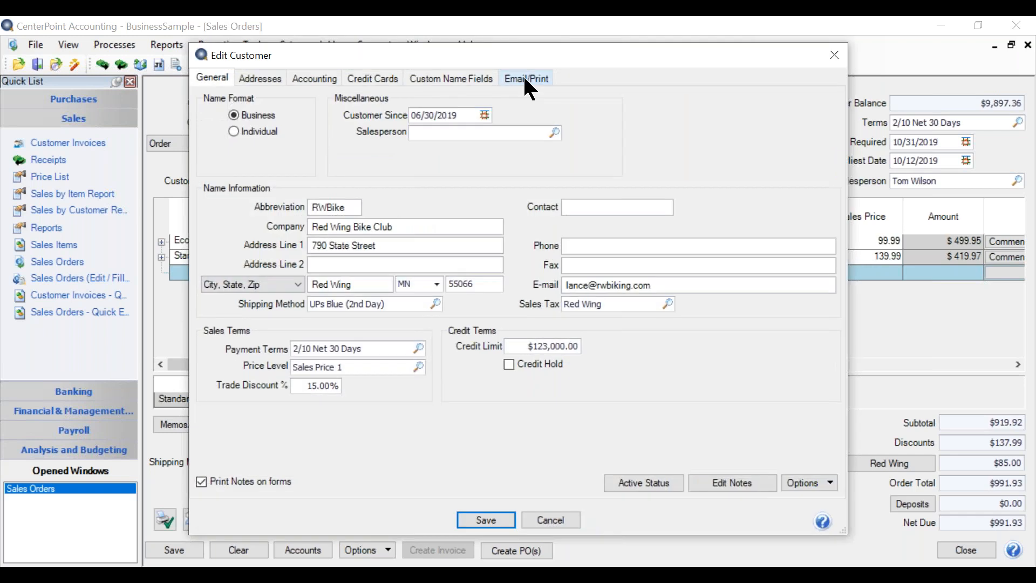
{"action": "left_click", "coordinate": [524, 78]}
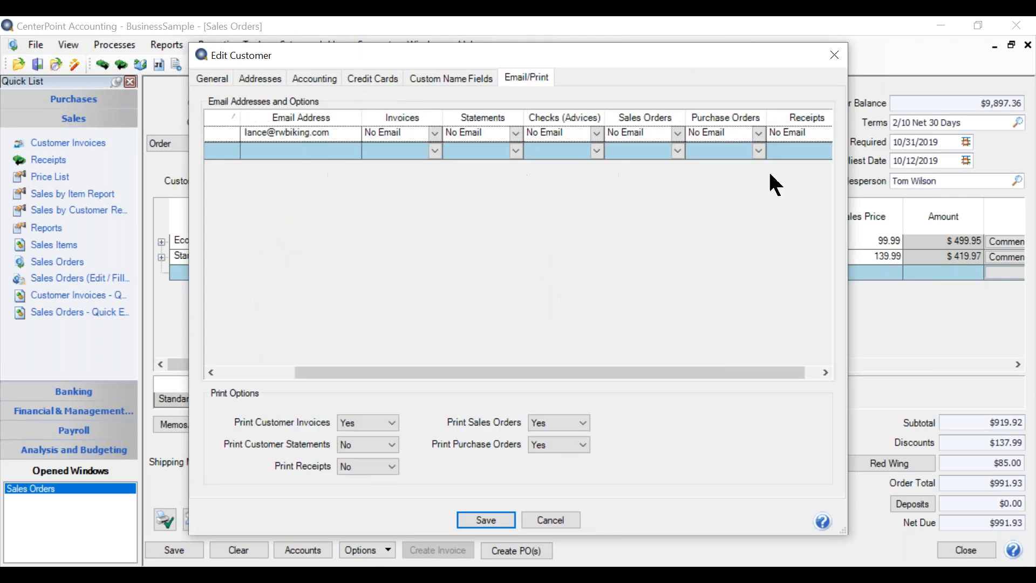
{"action": "left_click", "coordinate": [680, 134]}
{"action": "left_click", "coordinate": [643, 159]}
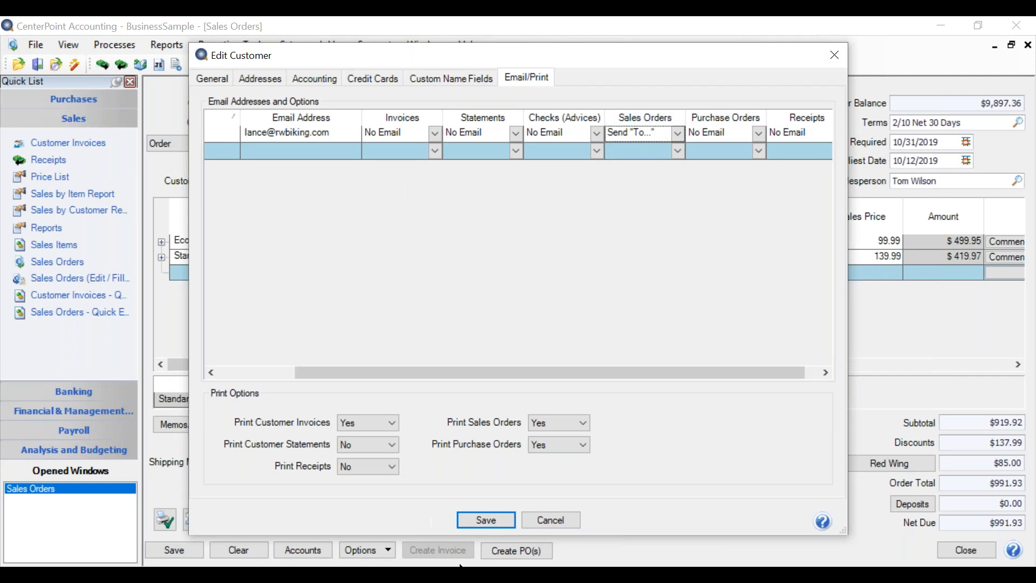
{"action": "left_click", "coordinate": [474, 520]}
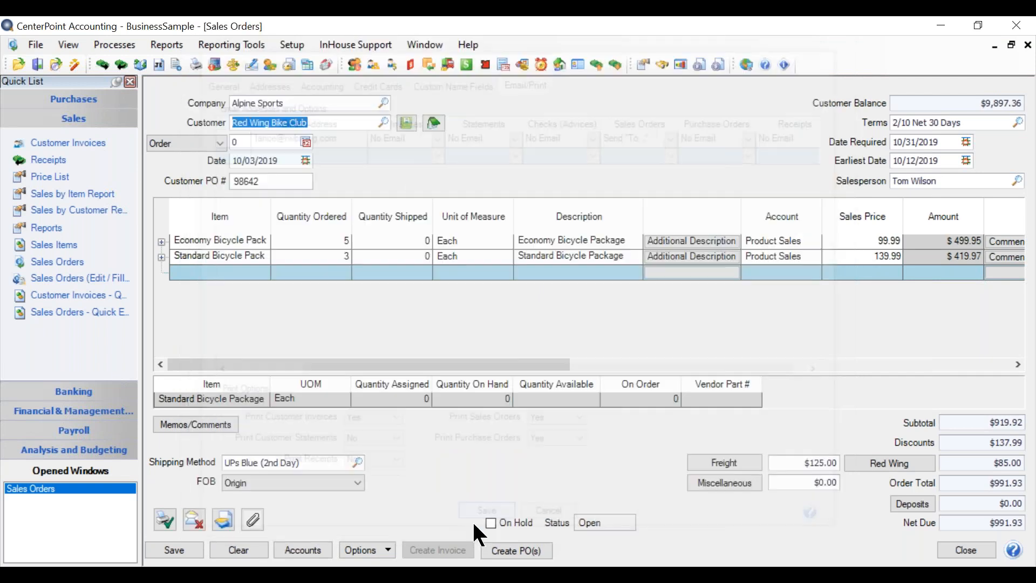
Turn on emailing of this sales order with the Order - Product form, and accept the email settings with subject and message blank.
{"action": "left_click", "coordinate": [190, 525]}
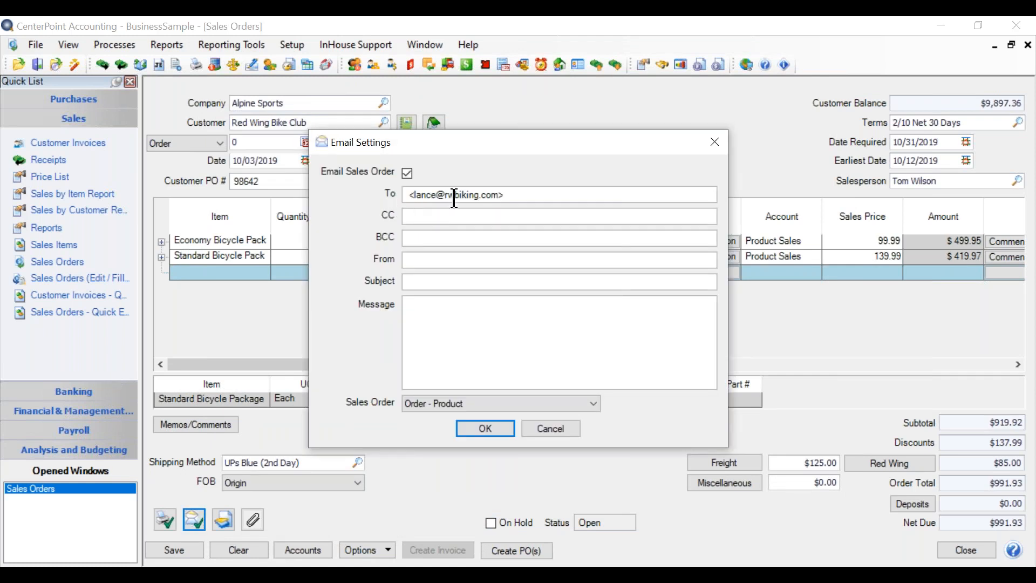
{"action": "left_click", "coordinate": [414, 282]}
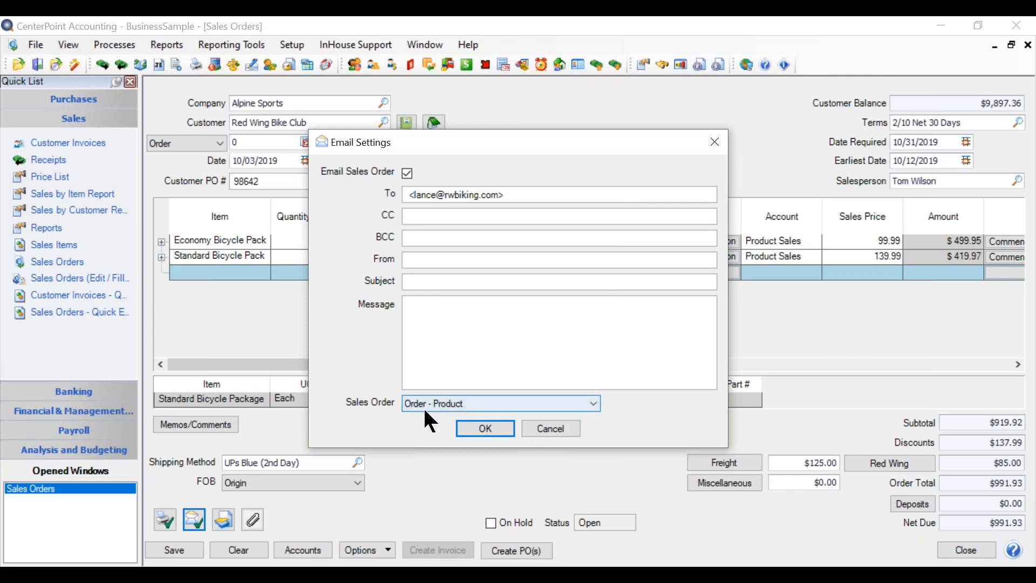
{"action": "left_click", "coordinate": [595, 405]}
{"action": "left_click", "coordinate": [592, 400]}
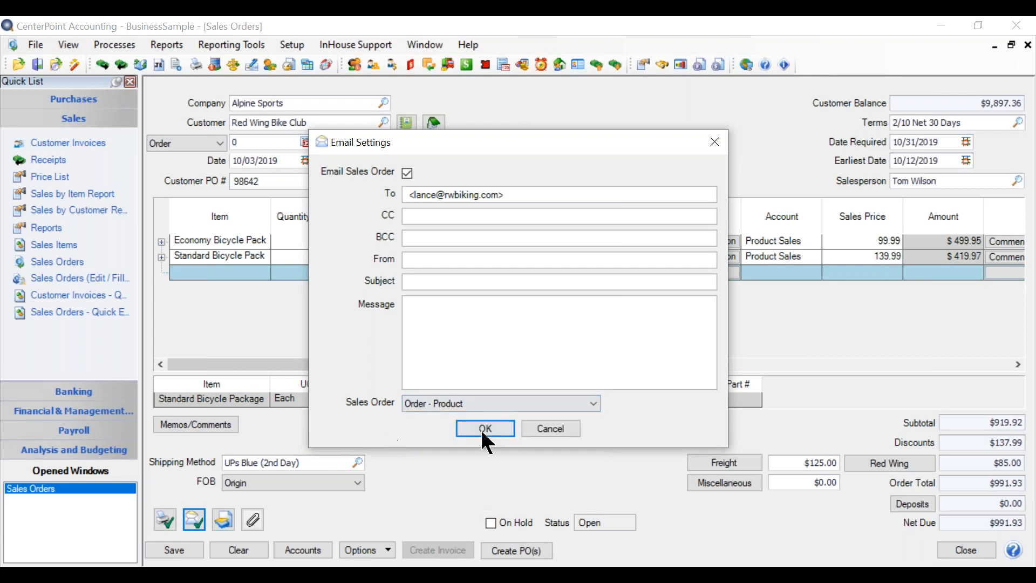
{"action": "left_click", "coordinate": [483, 429]}
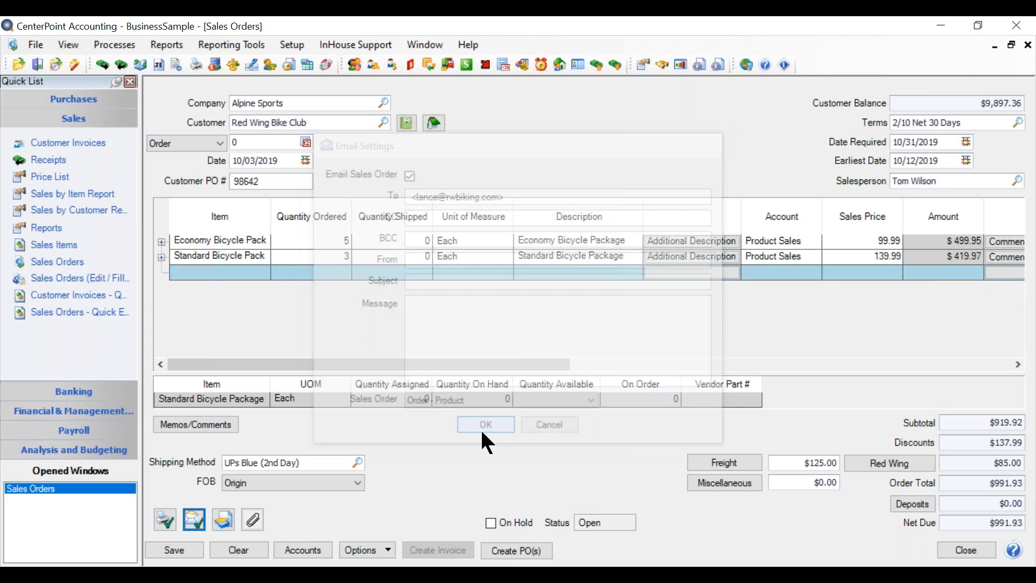